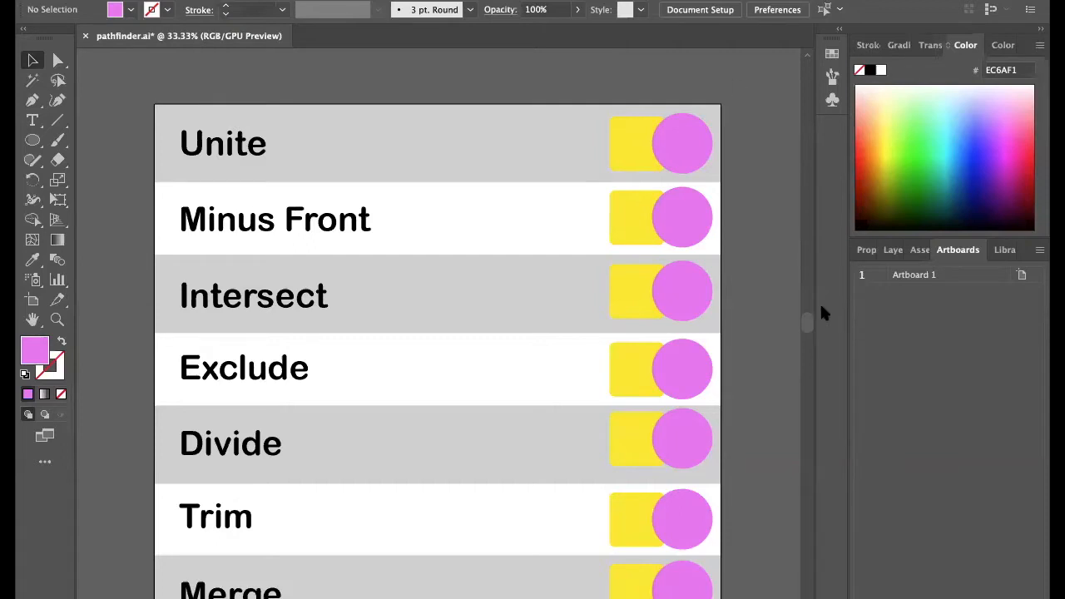
# Step: Open the Pathfinder panel and place it as a floating panel over the artboard, clear of the example shapes
pyautogui.click(295, 0)
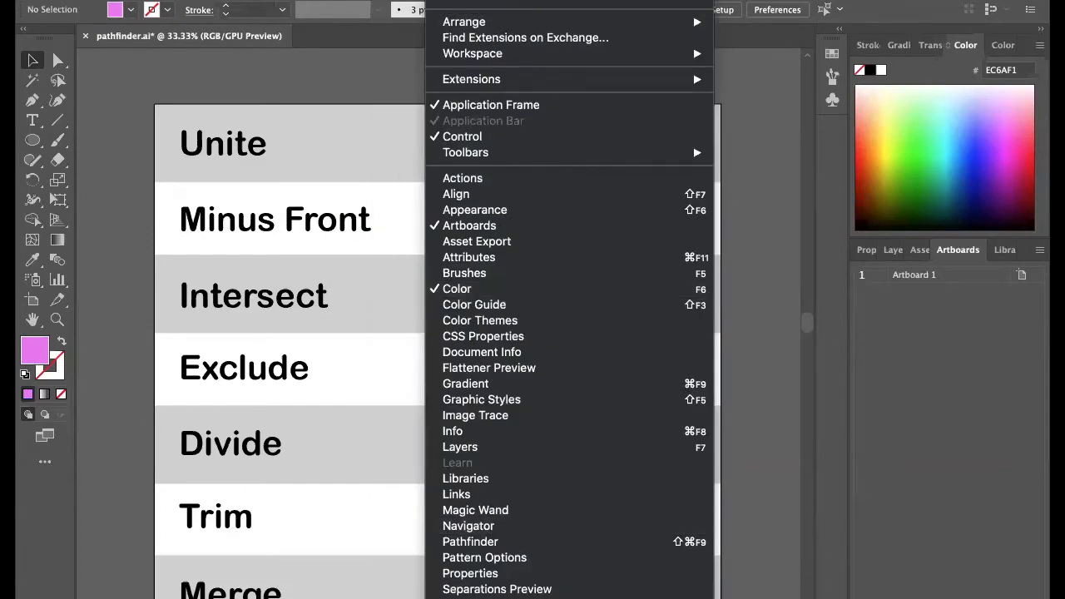
pyautogui.scroll(-3, 529, 448)
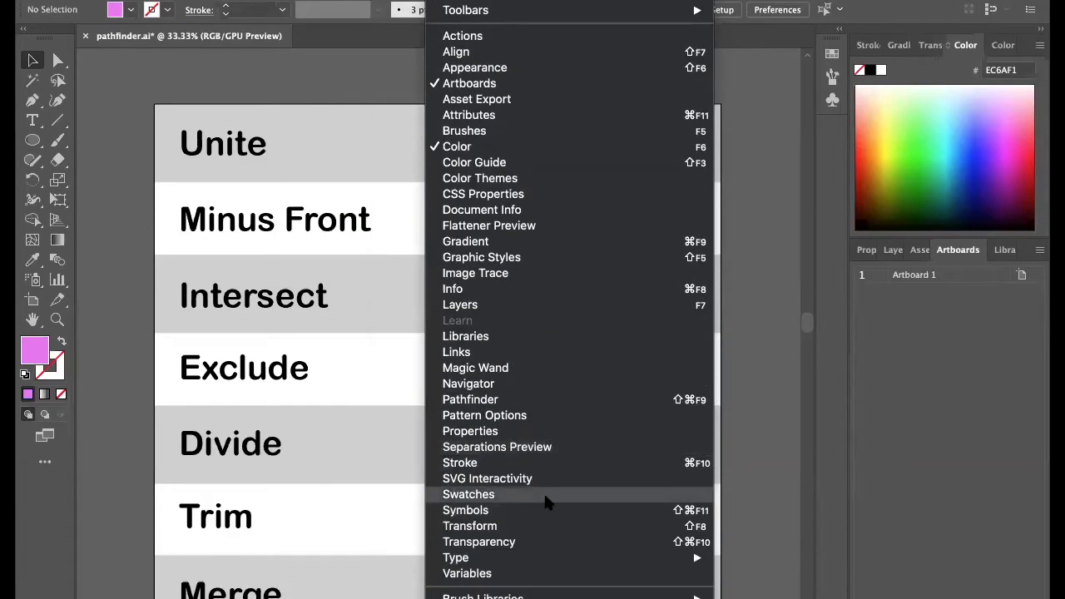
pyautogui.click(553, 400)
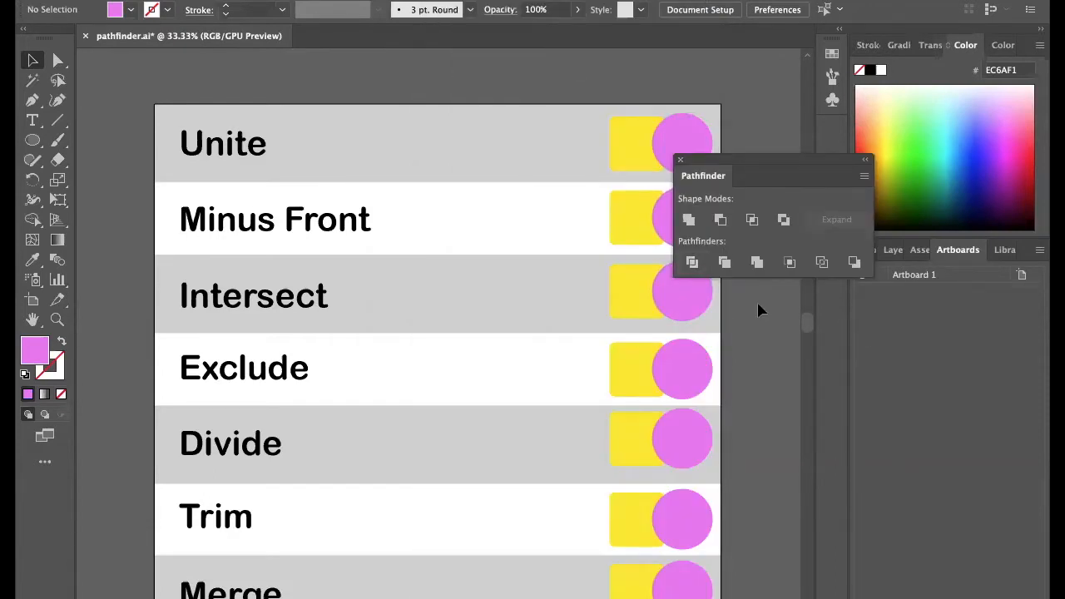
pyautogui.moveTo(766, 159); pyautogui.dragTo(856, 222)
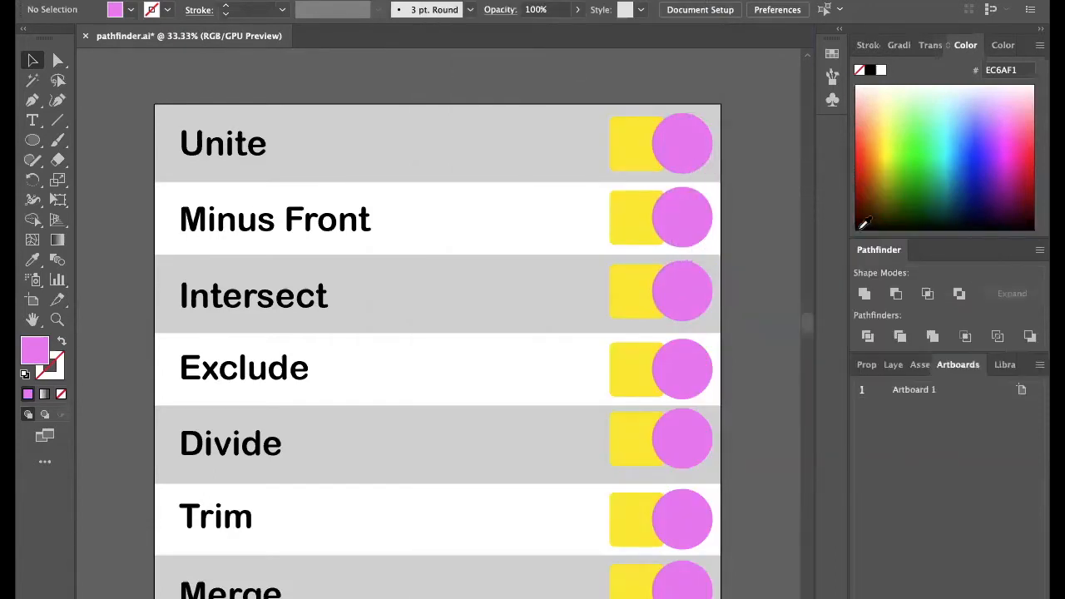
pyautogui.moveTo(945, 251); pyautogui.dragTo(292, 107)
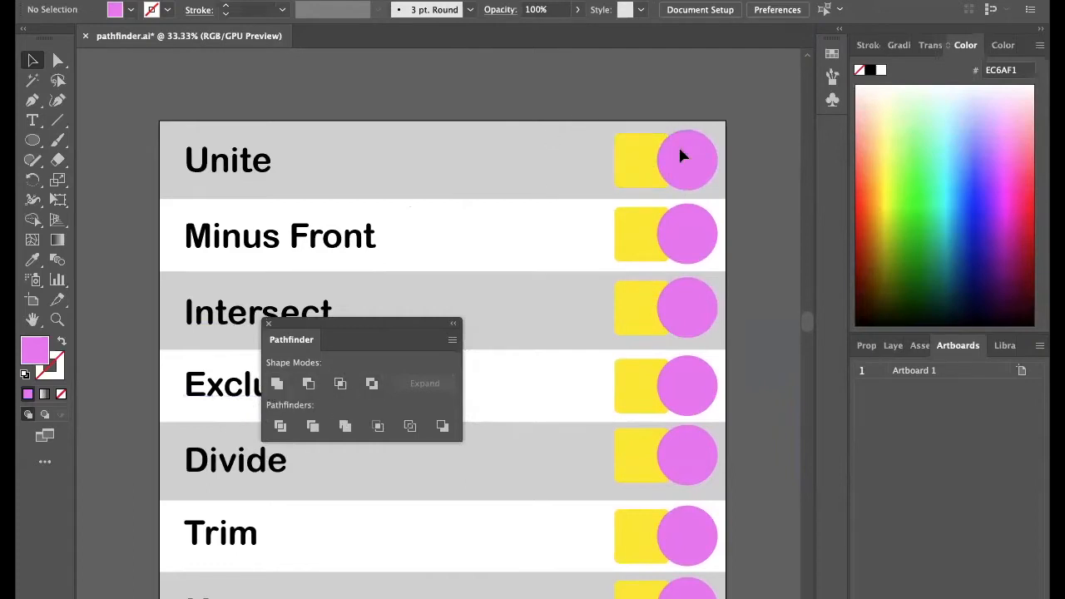
# Step: Unite the yellow square and pink circle in the Unite row into one shape and deselect it
pyautogui.moveTo(742, 198); pyautogui.dragTo(742, 198)
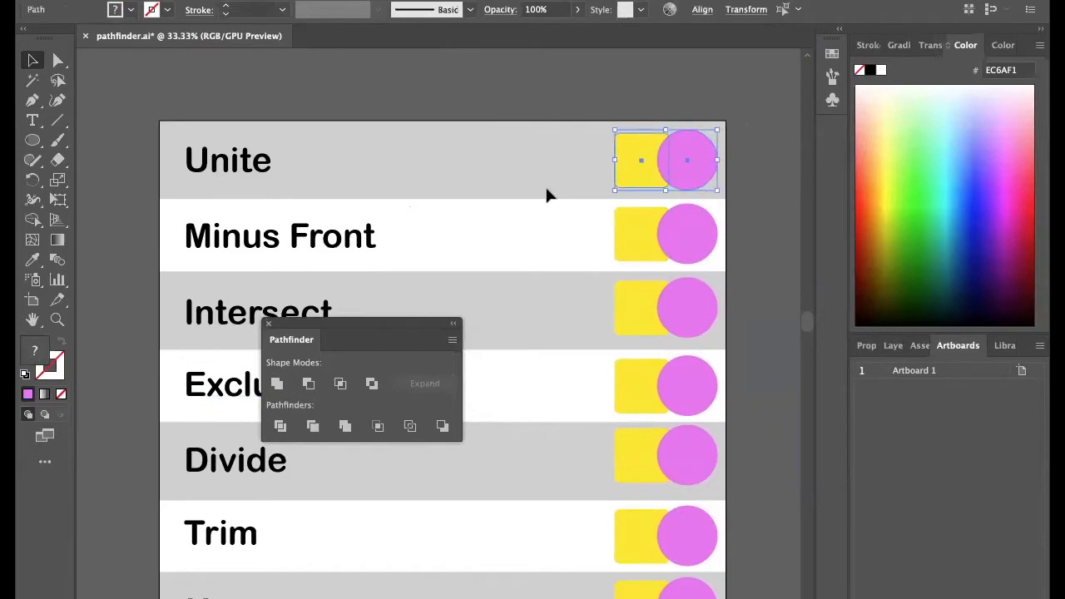
pyautogui.click(278, 385)
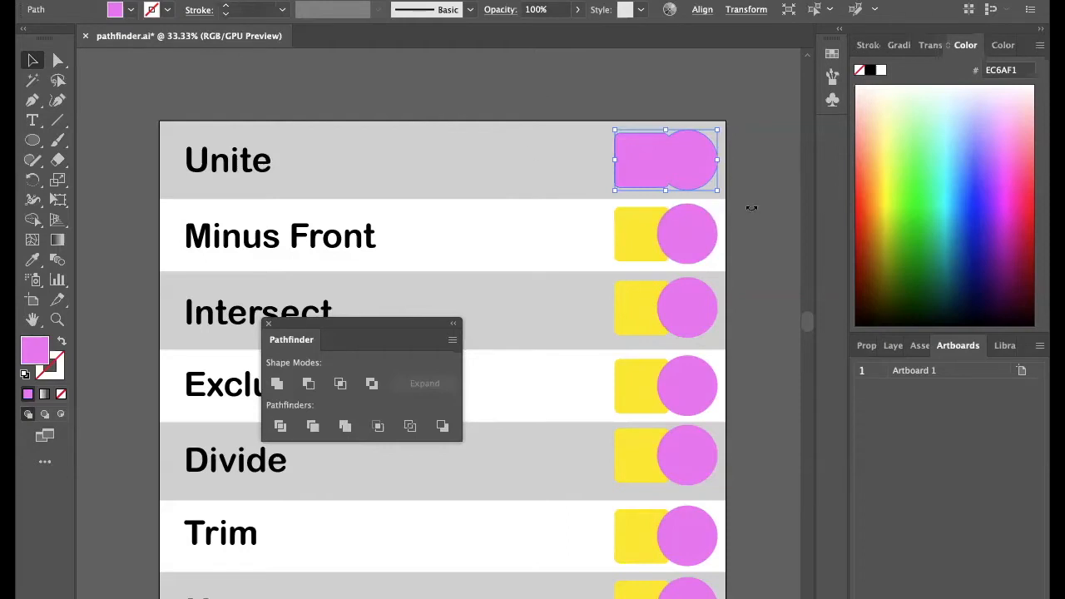
pyautogui.click(512, 309)
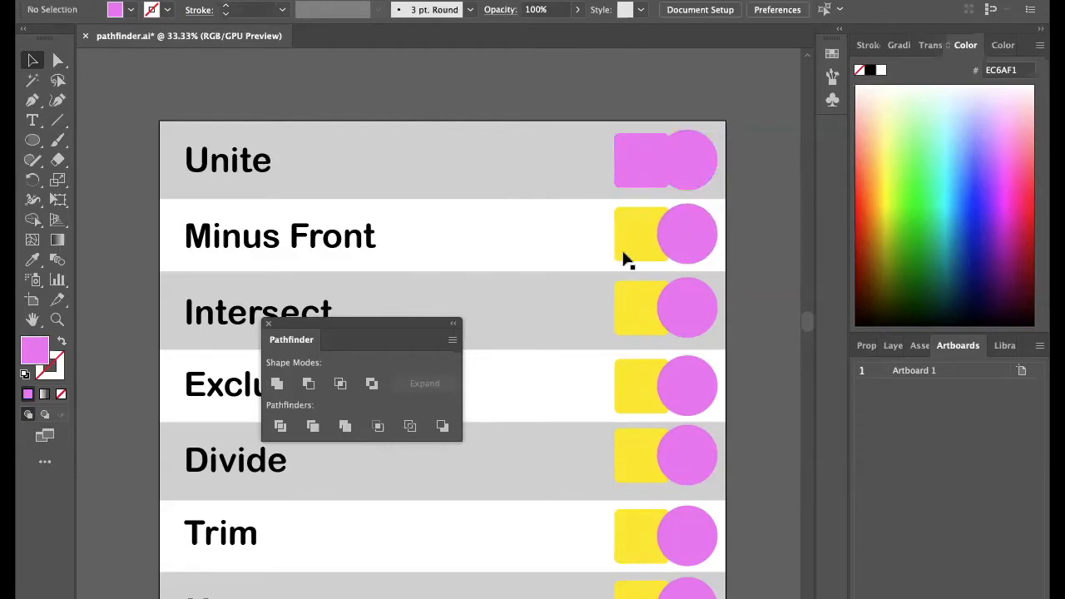
# Step: Apply Minus Front to the yellow square and pink circle in the Minus Front row
pyautogui.moveTo(563, 219); pyautogui.dragTo(742, 255)
pyautogui.moveTo(741, 251); pyautogui.dragTo(742, 252)
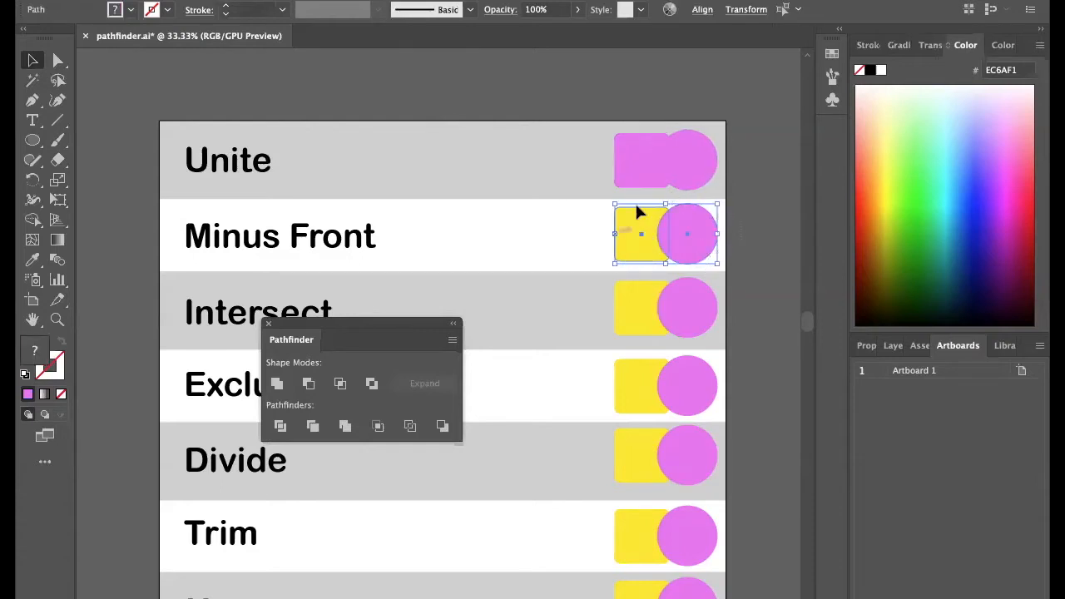
pyautogui.click(308, 384)
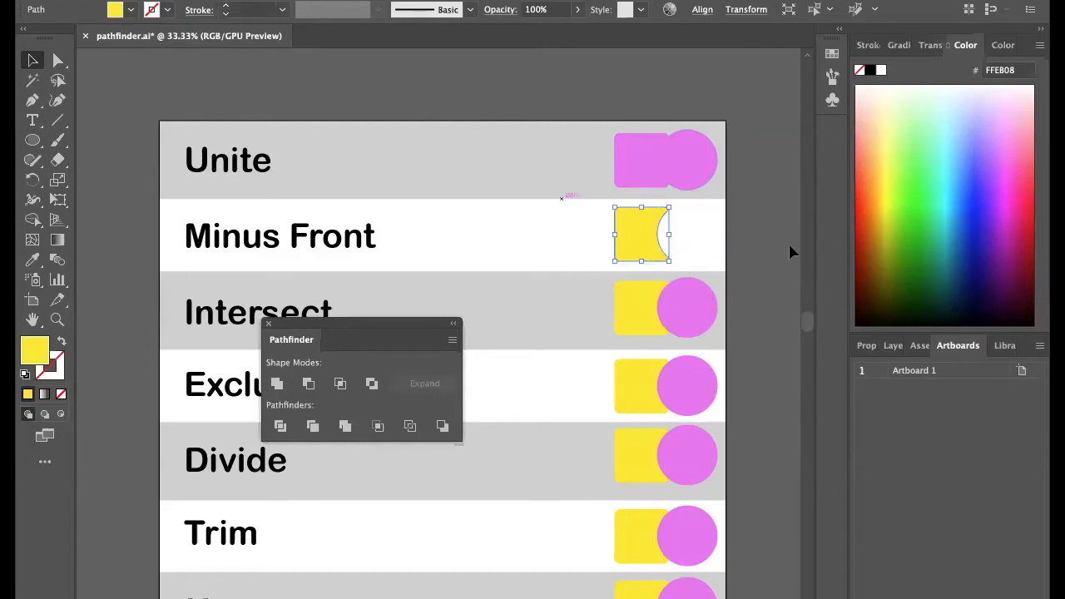
pyautogui.click(764, 313)
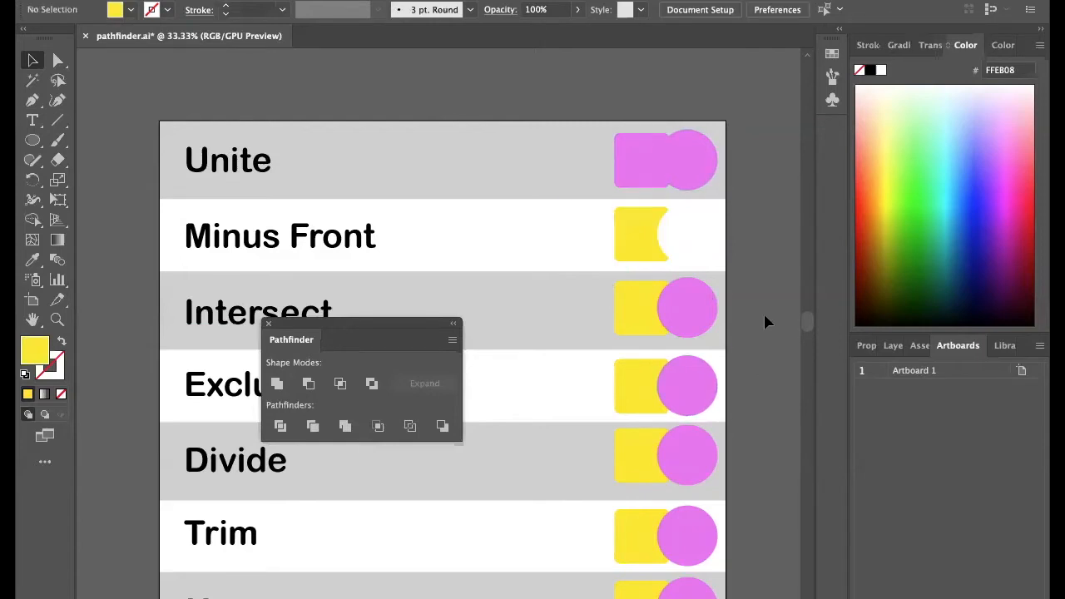
# Step: Apply Intersect to the yellow square and pink circle in the Intersect row
pyautogui.scroll(-2, 562, 241)
pyautogui.moveTo(562, 241); pyautogui.dragTo(742, 280)
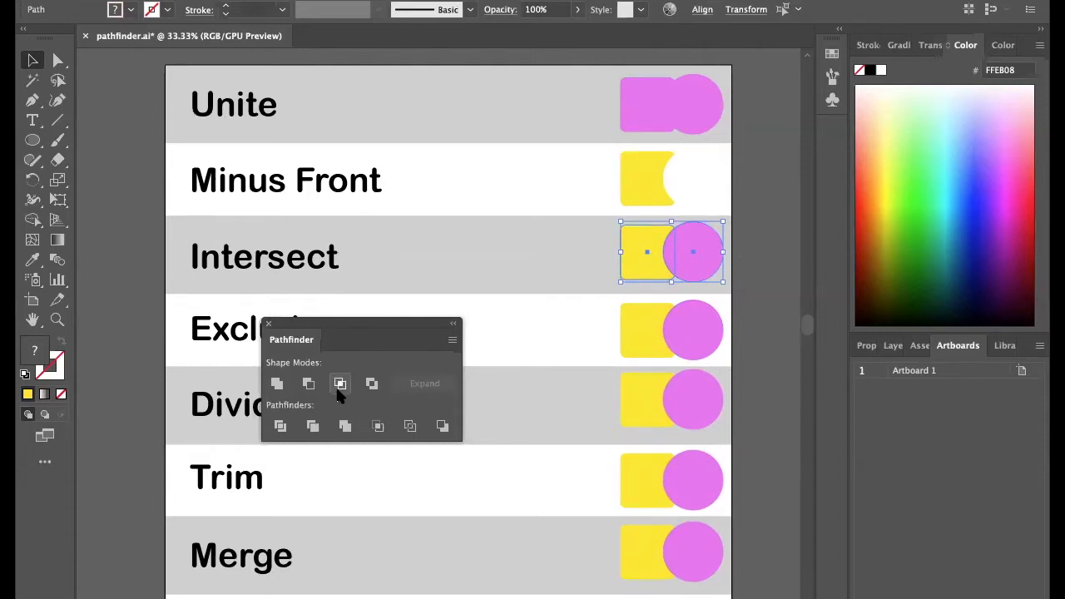
pyautogui.click(339, 385)
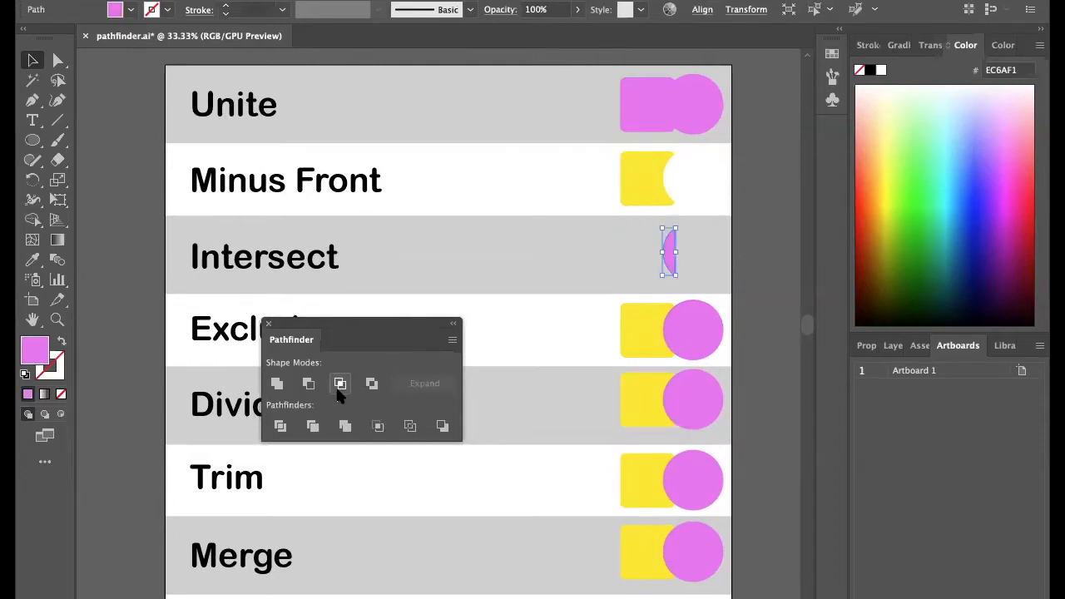
pyautogui.click(700, 269)
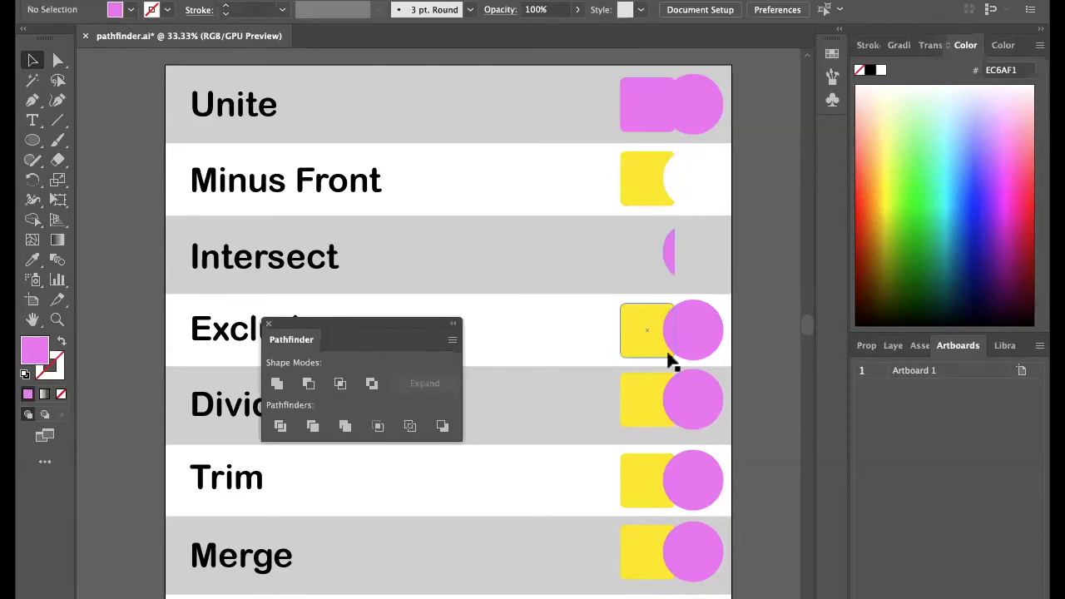
# Step: Apply Exclude to the yellow square and pink circle in the Exclude row
pyautogui.scroll(-3, 724, 292)
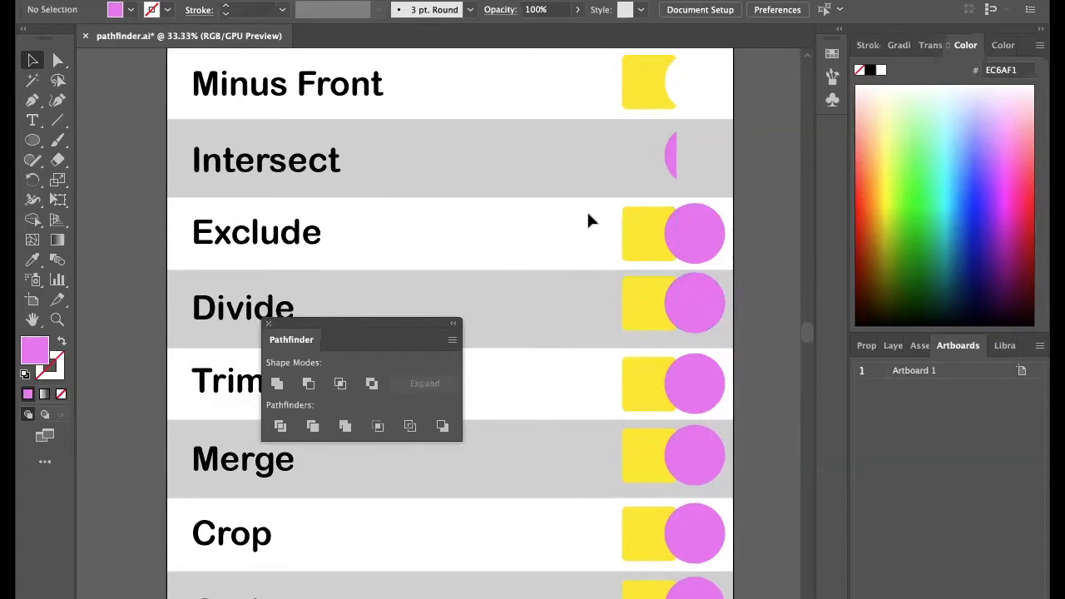
pyautogui.moveTo(761, 268); pyautogui.dragTo(751, 255)
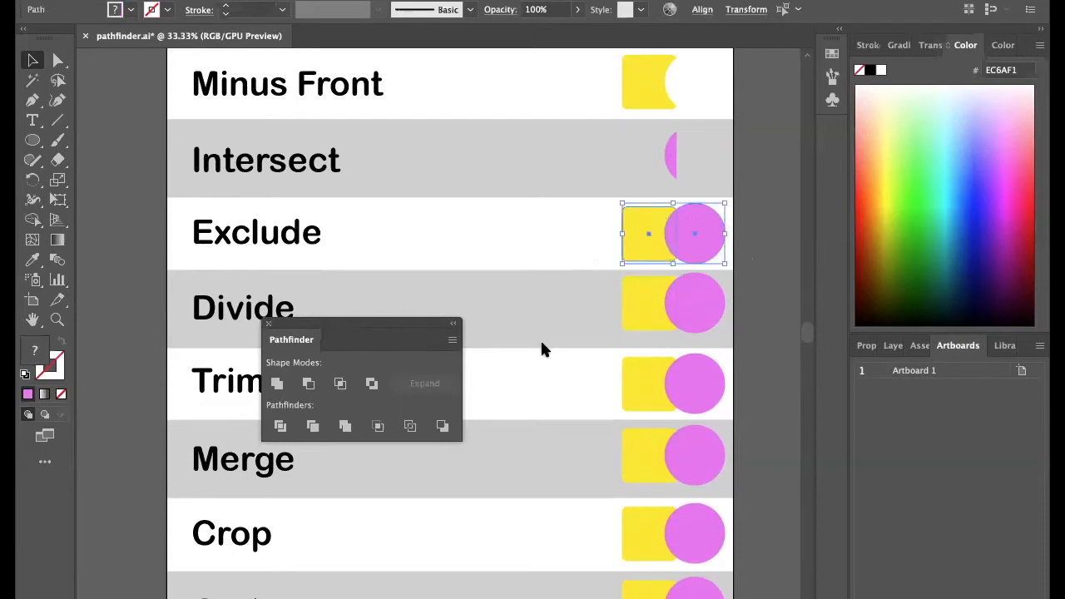
pyautogui.click(371, 382)
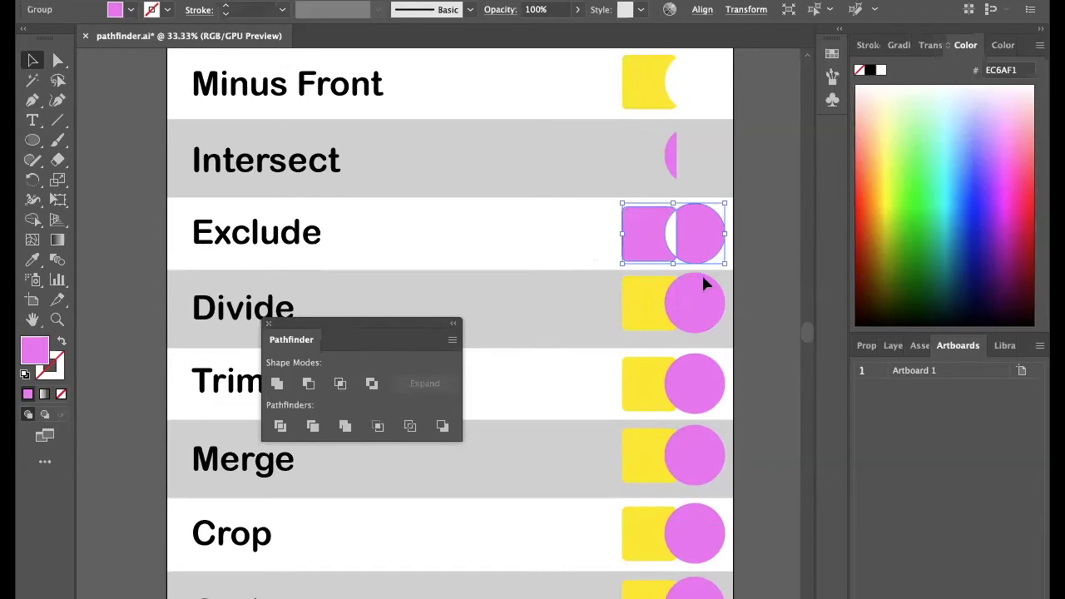
pyautogui.click(776, 237)
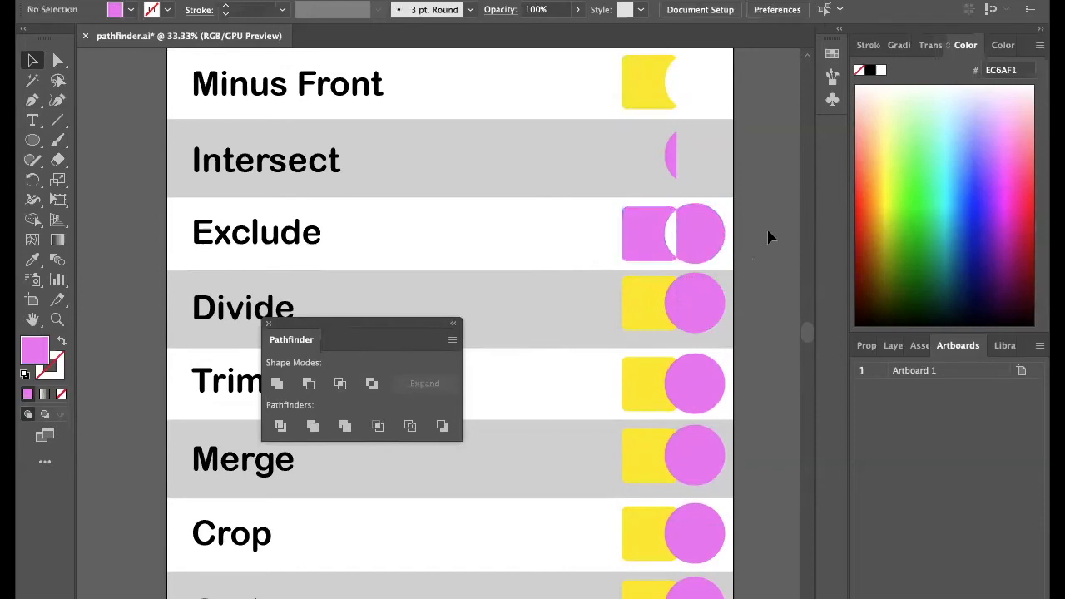
pyautogui.click(721, 244)
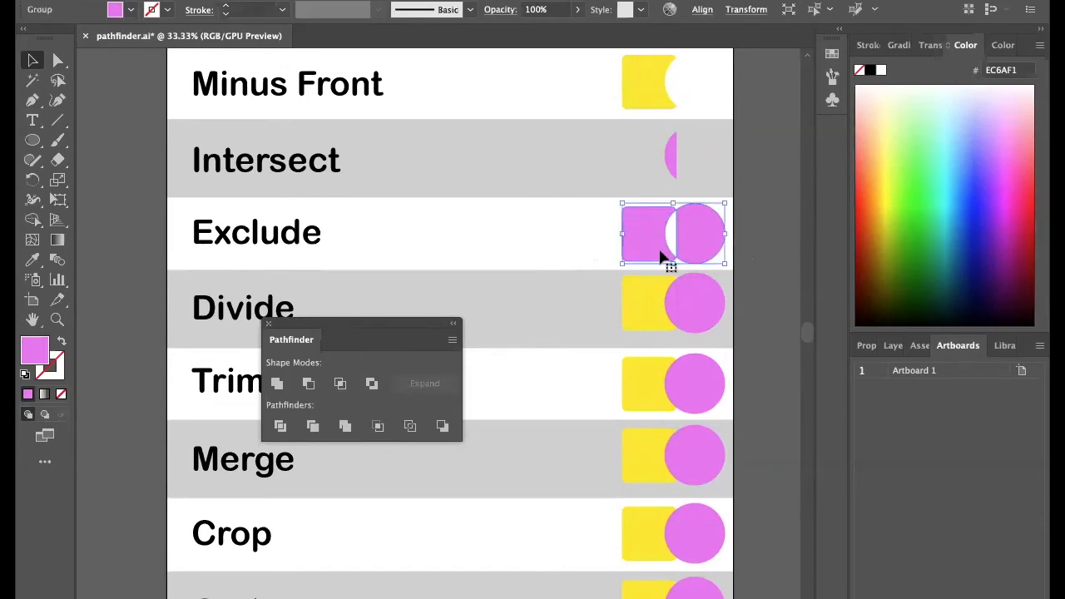
pyautogui.click(745, 288)
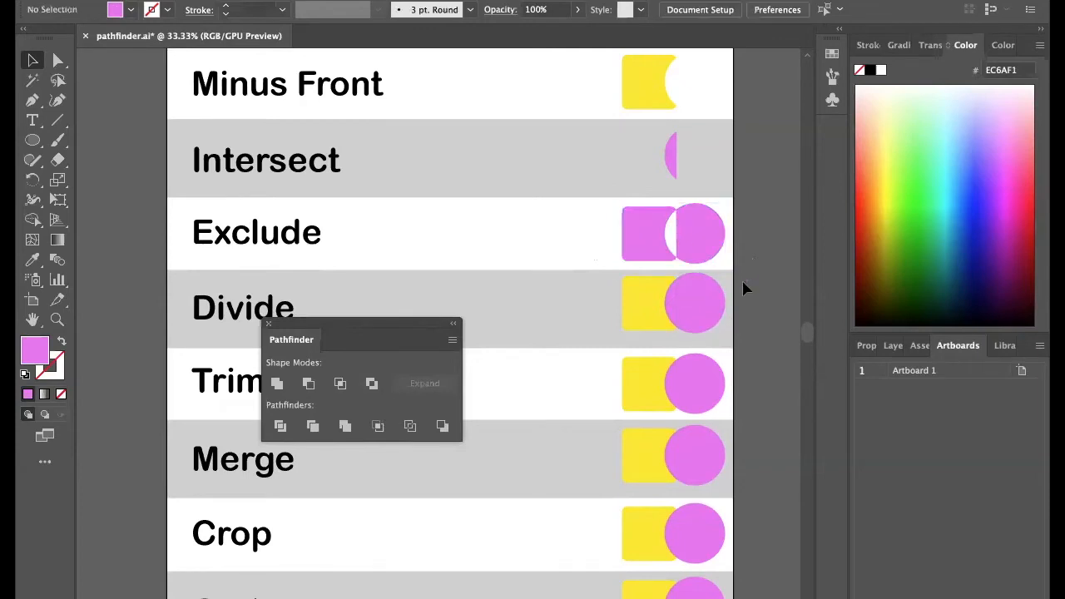
# Step: Apply Divide to the yellow square and pink circle in the Divide row and ungroup the pieces
pyautogui.scroll(-3, 736, 300)
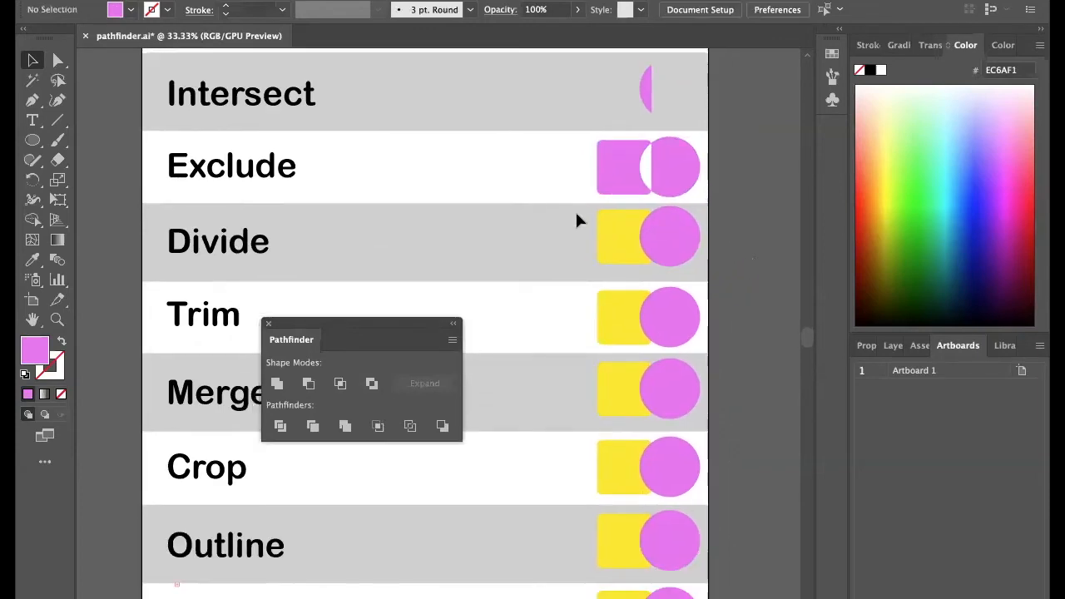
pyautogui.moveTo(570, 210); pyautogui.dragTo(718, 264)
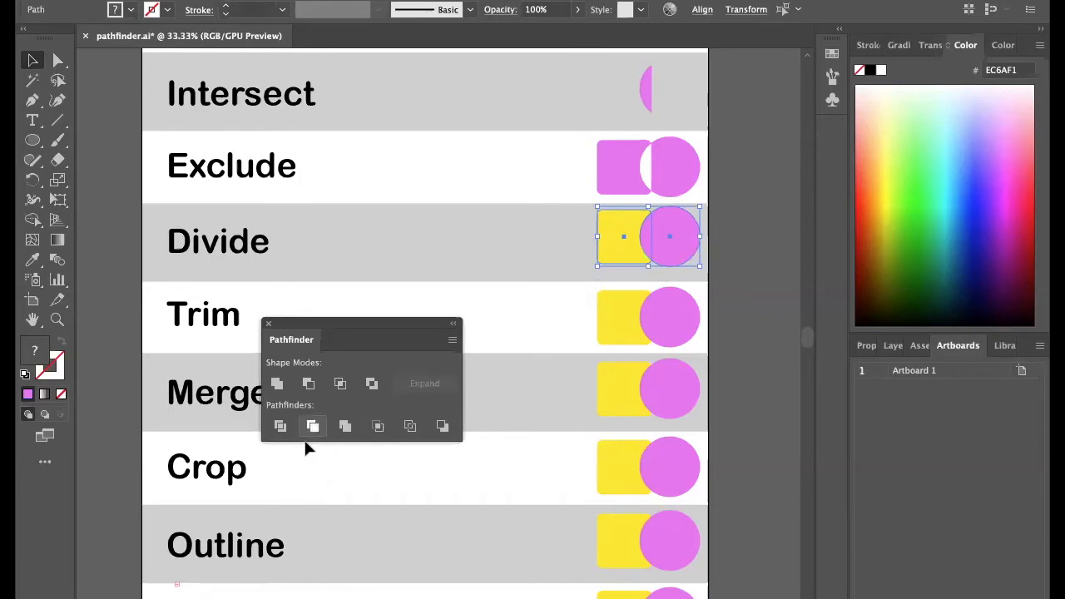
pyautogui.click(282, 433)
pyautogui.click(739, 252)
pyautogui.click(689, 259)
pyautogui.rightClick(657, 258)
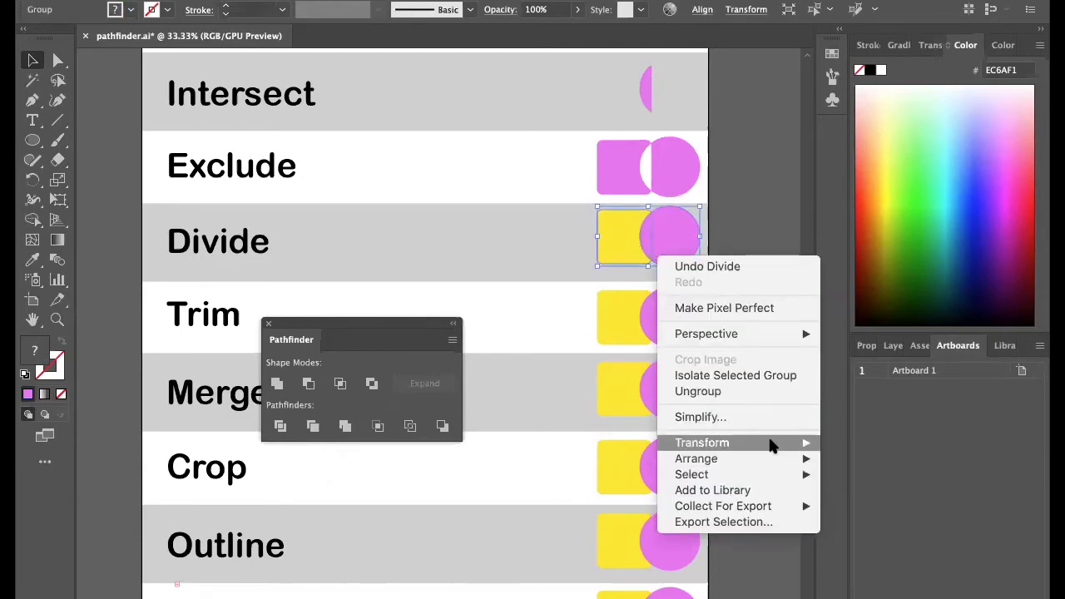
pyautogui.click(777, 389)
pyautogui.click(767, 284)
# Step: Spread the three divided pieces apart horizontally within the Divide row, leaving gaps between them
pyautogui.moveTo(605, 239); pyautogui.dragTo(519, 239)
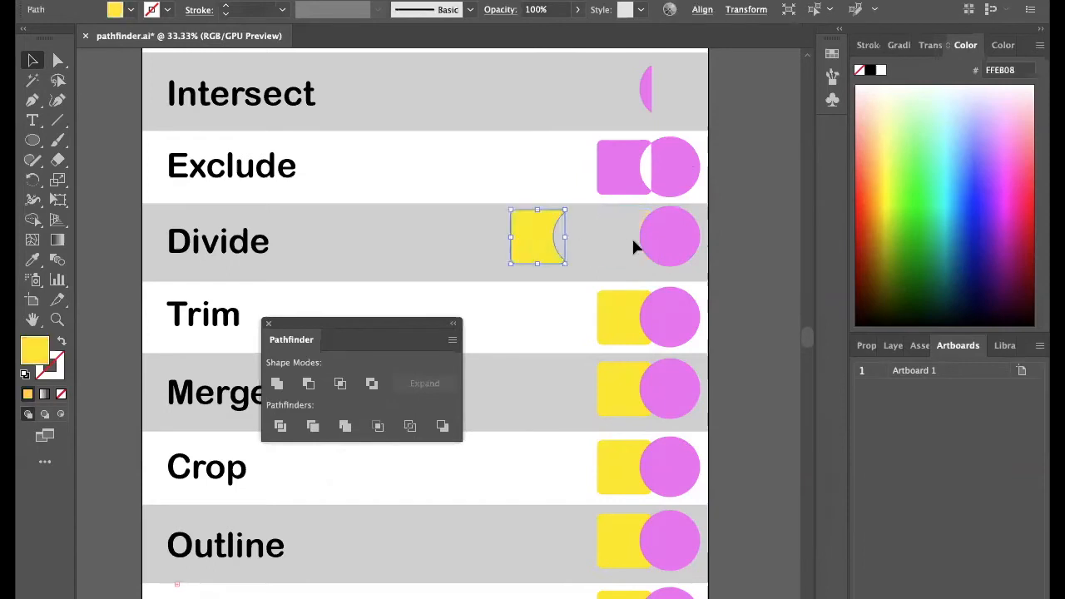
pyautogui.moveTo(647, 244); pyautogui.dragTo(587, 245)
pyautogui.moveTo(677, 244); pyautogui.dragTo(655, 246)
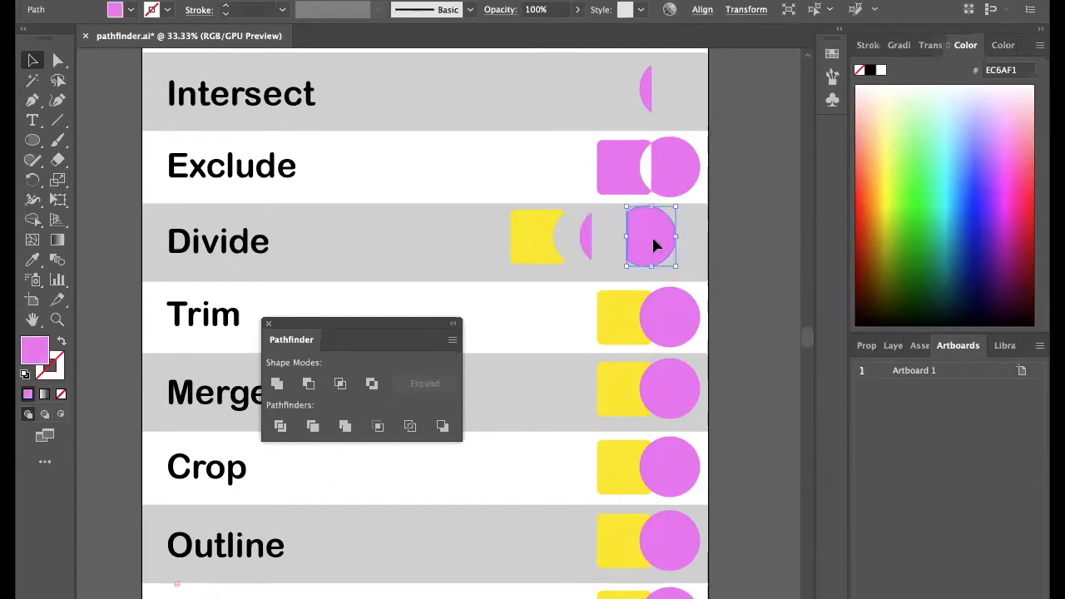
pyautogui.click(722, 253)
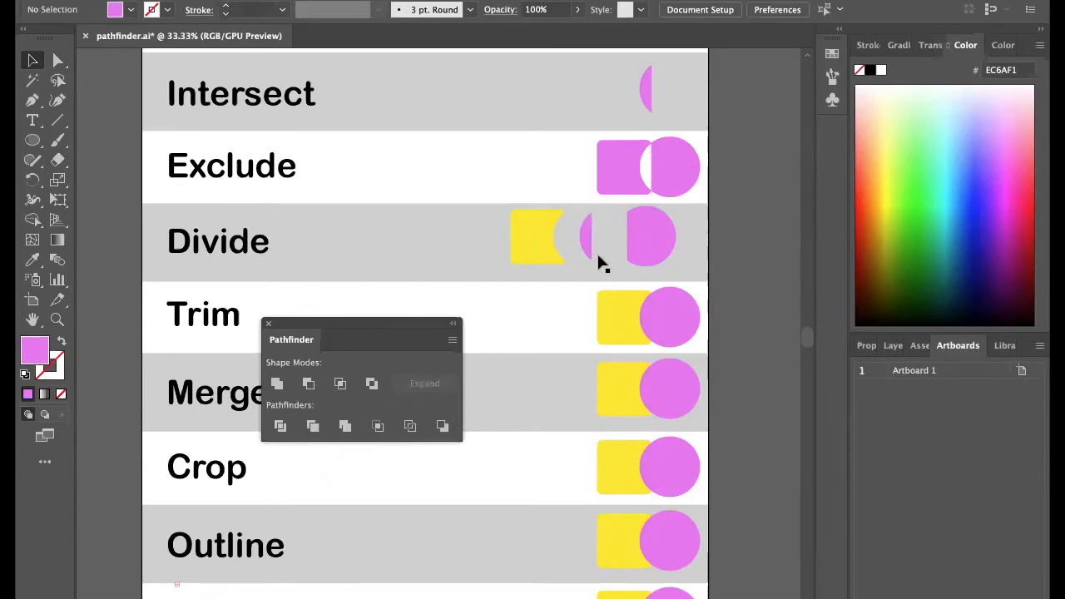
# Step: Apply Trim to the square and circle in the Trim row and move the cut yellow piece away from the circle
pyautogui.scroll(-2, 714, 195)
pyautogui.moveTo(551, 266); pyautogui.dragTo(739, 300)
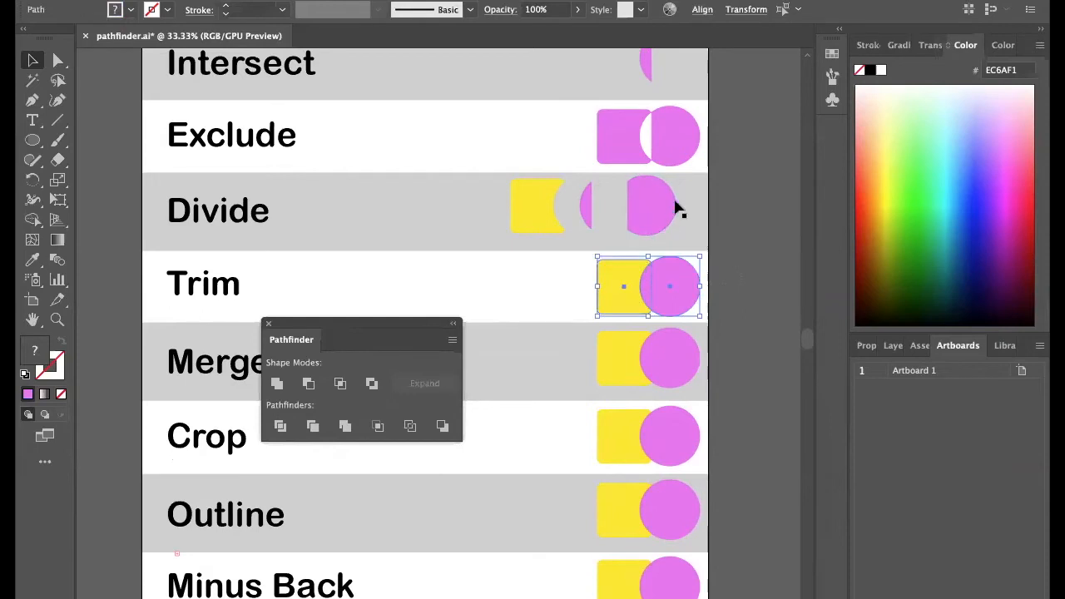
pyautogui.click(313, 426)
pyautogui.click(557, 285)
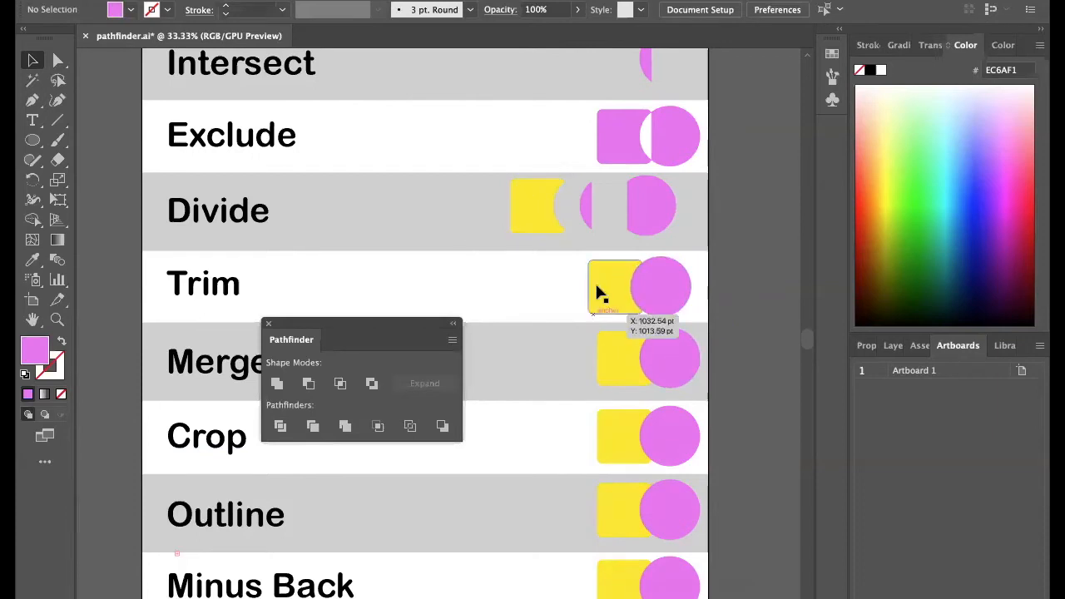
pyautogui.moveTo(595, 286); pyautogui.dragTo(563, 294)
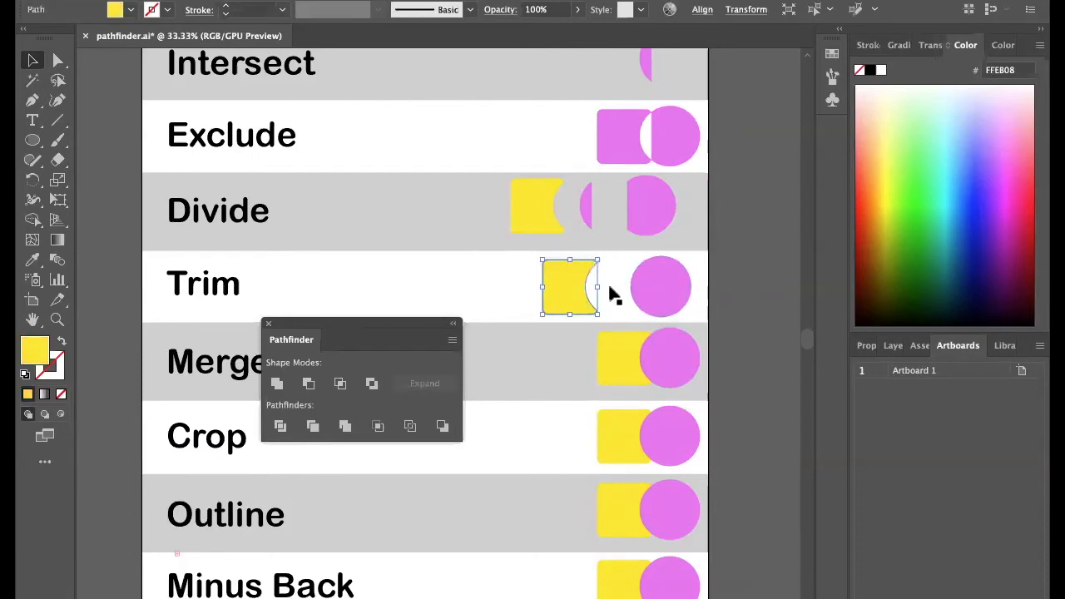
# Step: Draw a thin pink horizontal rectangle across the yellow square in the Merge row, overlapping the pink circle
pyautogui.scroll(5, 624, 292)
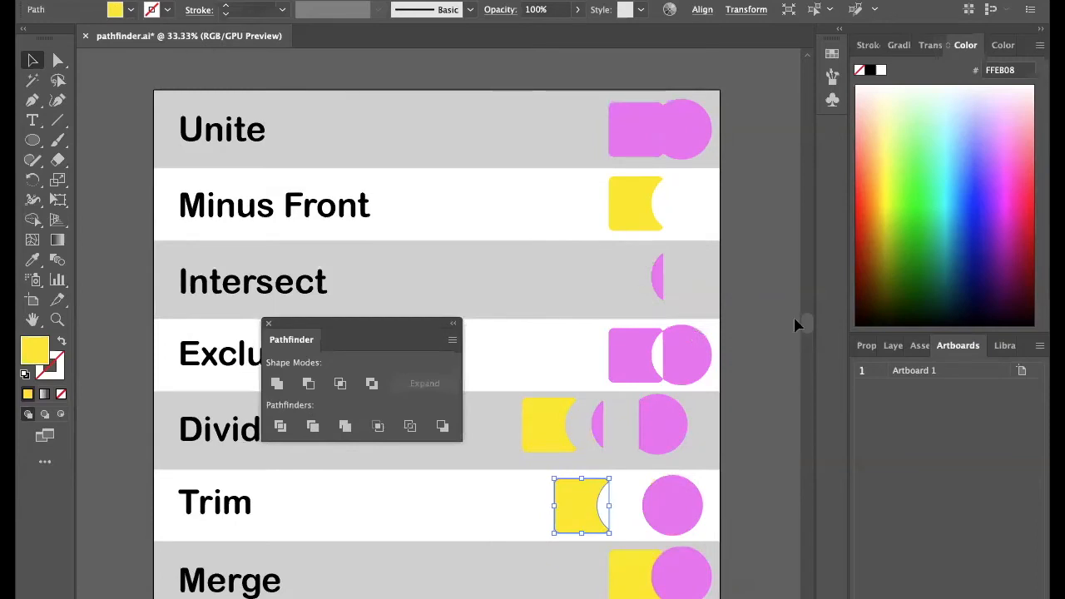
pyautogui.scroll(-3, 796, 323)
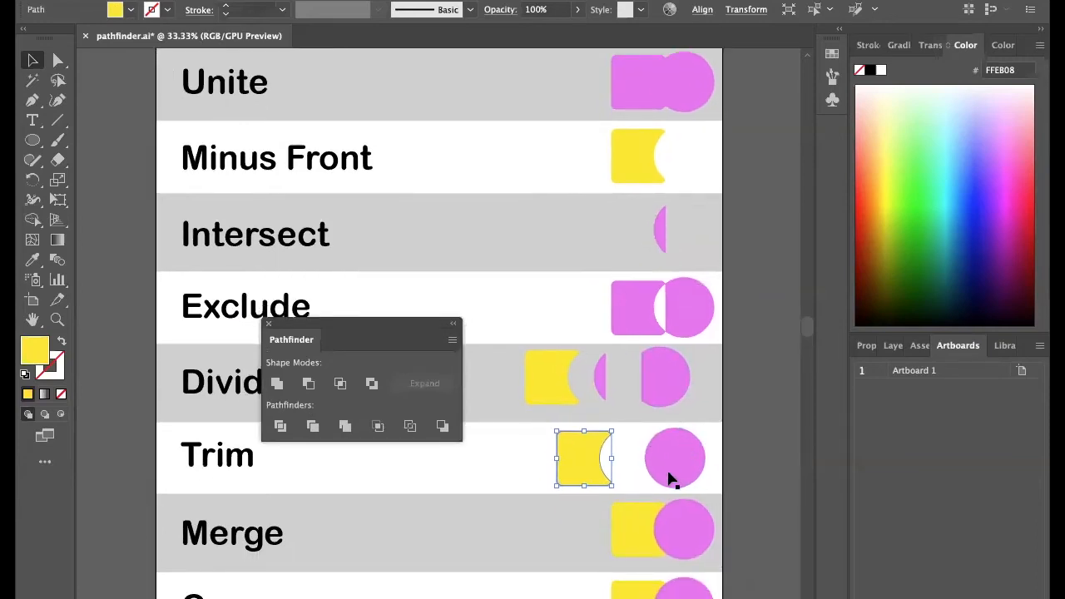
pyautogui.scroll(-3, 681, 456)
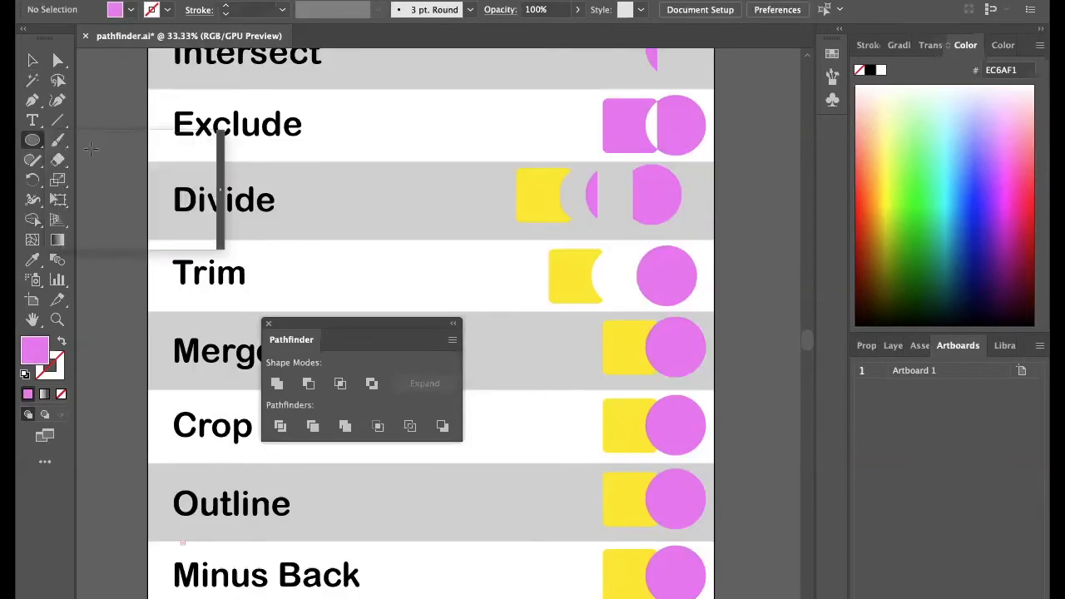
pyautogui.moveTo(668, 342)
pyautogui.mouseDown()
pyautogui.moveTo(621, 342)
pyautogui.moveTo(603, 355)
pyautogui.mouseUp()
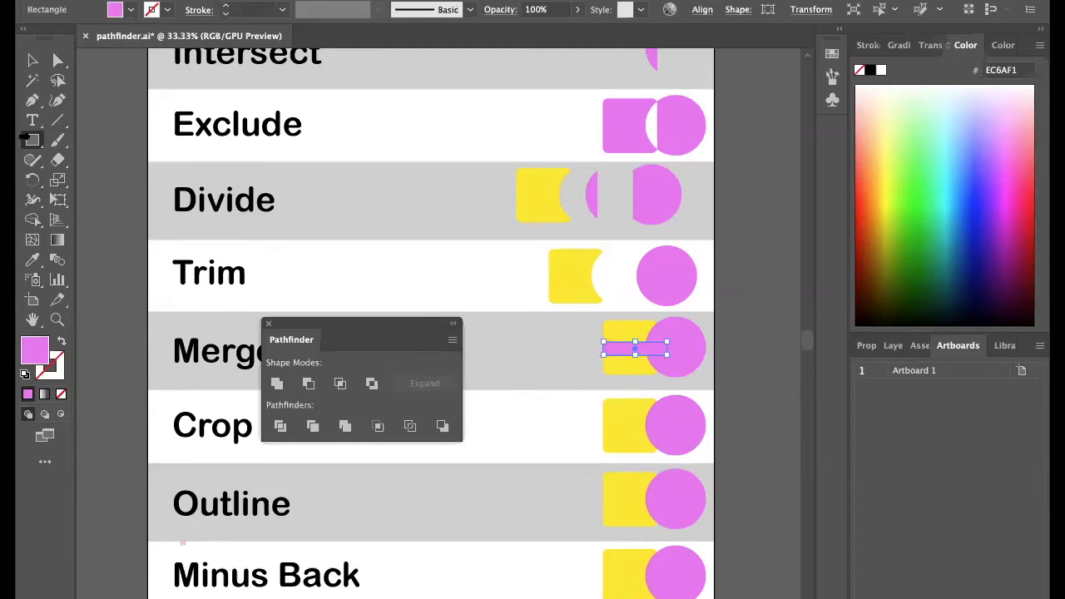
pyautogui.click(33, 61)
pyautogui.click(747, 296)
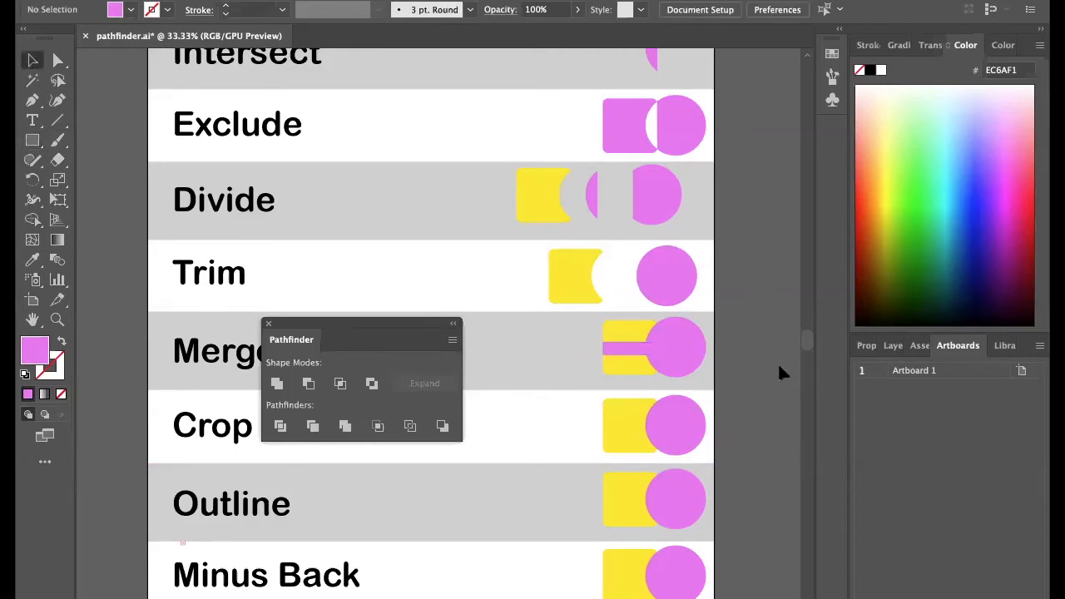
# Step: Apply Merge to the yellow square, thin pink bar and pink circle in the Merge row
pyautogui.moveTo(567, 319); pyautogui.dragTo(712, 379)
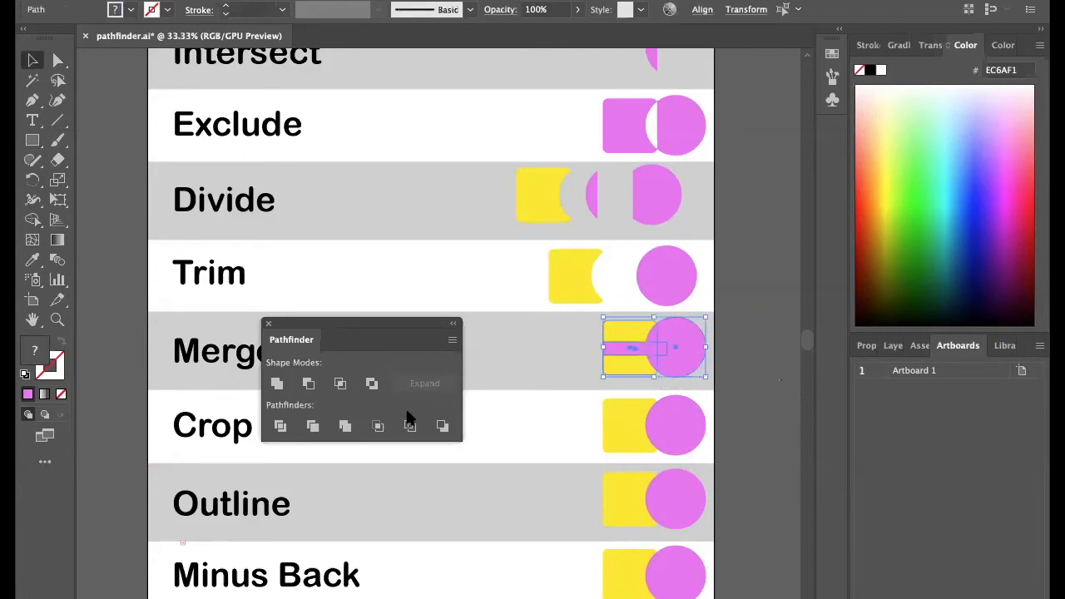
pyautogui.click(345, 427)
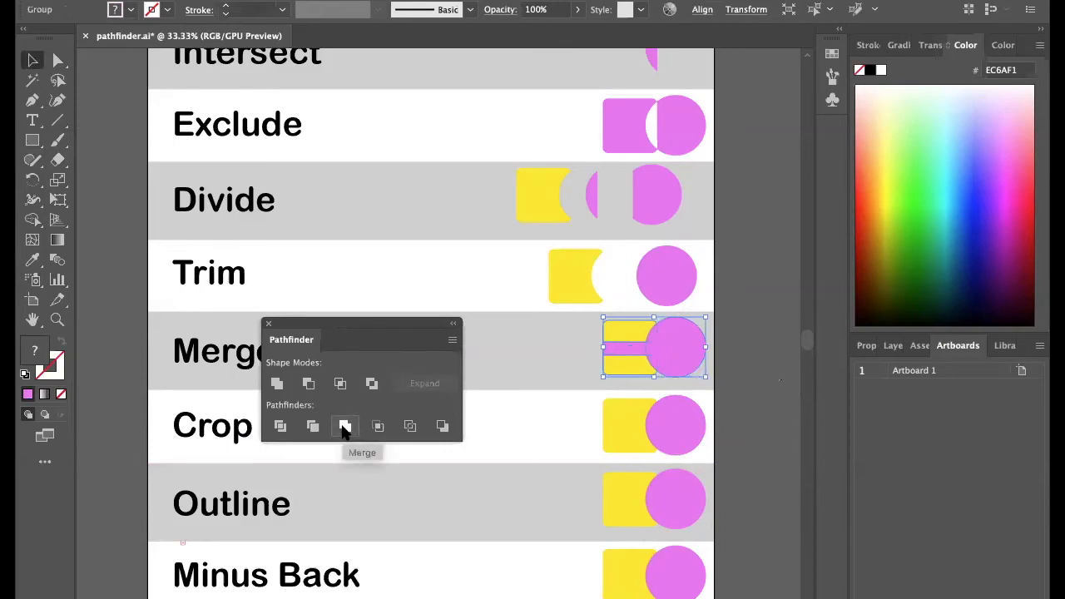
pyautogui.click(742, 340)
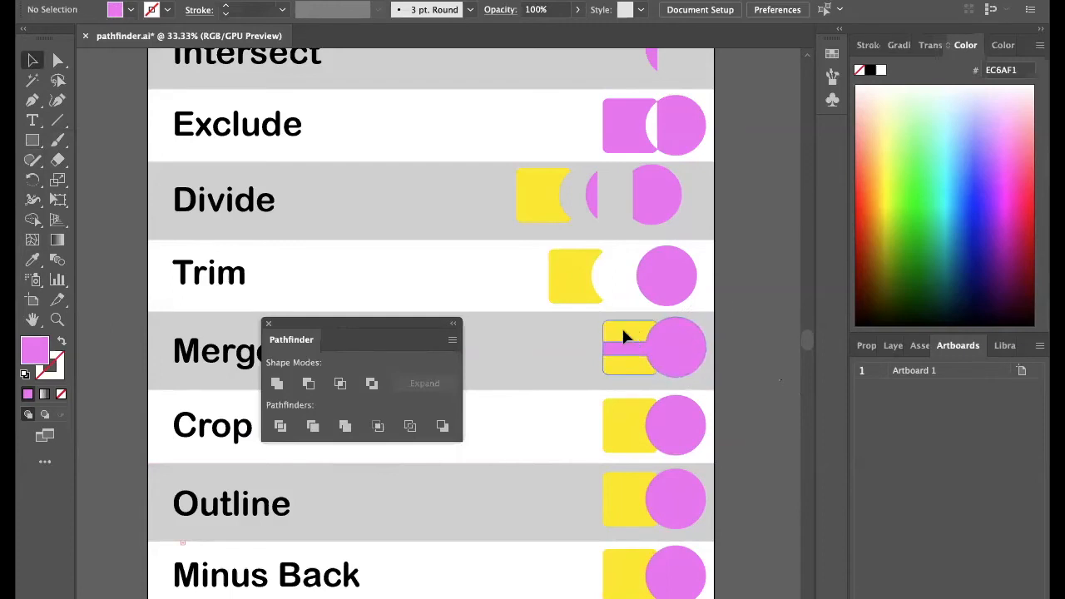
# Step: Move the merged artwork left within the Merge row and ungroup it
pyautogui.moveTo(623, 327); pyautogui.dragTo(574, 328)
pyautogui.rightClick(630, 357)
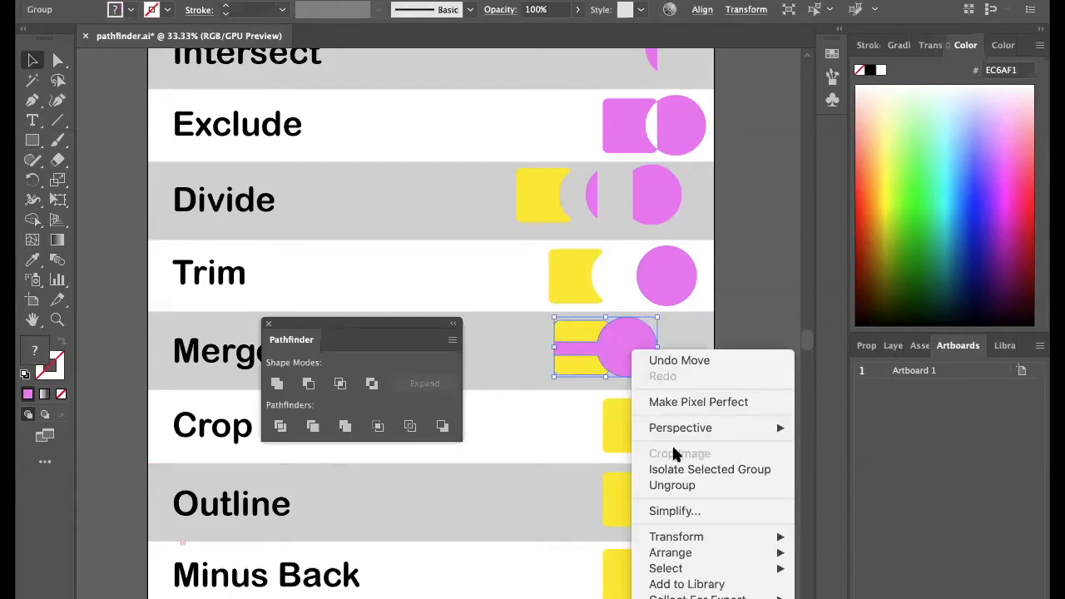
pyautogui.click(724, 485)
pyautogui.click(791, 274)
# Step: Pull the combined pink bar and circle to the right, clear of the yellow pieces in the Merge row
pyautogui.click(649, 358)
pyautogui.rightClick(630, 350)
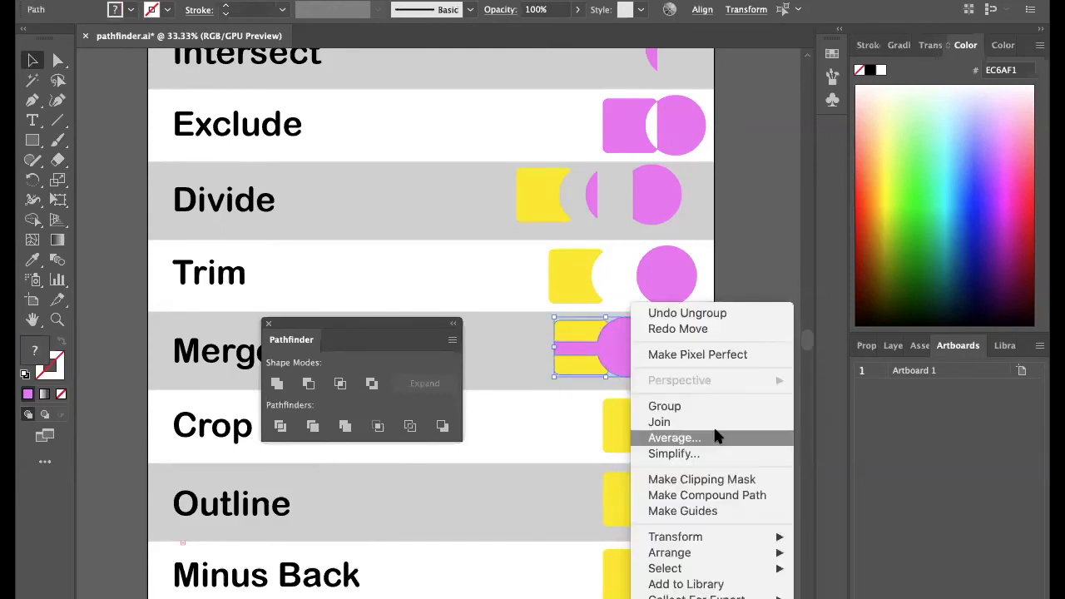
pyautogui.click(787, 278)
pyautogui.click(787, 277)
pyautogui.moveTo(641, 349); pyautogui.dragTo(706, 350)
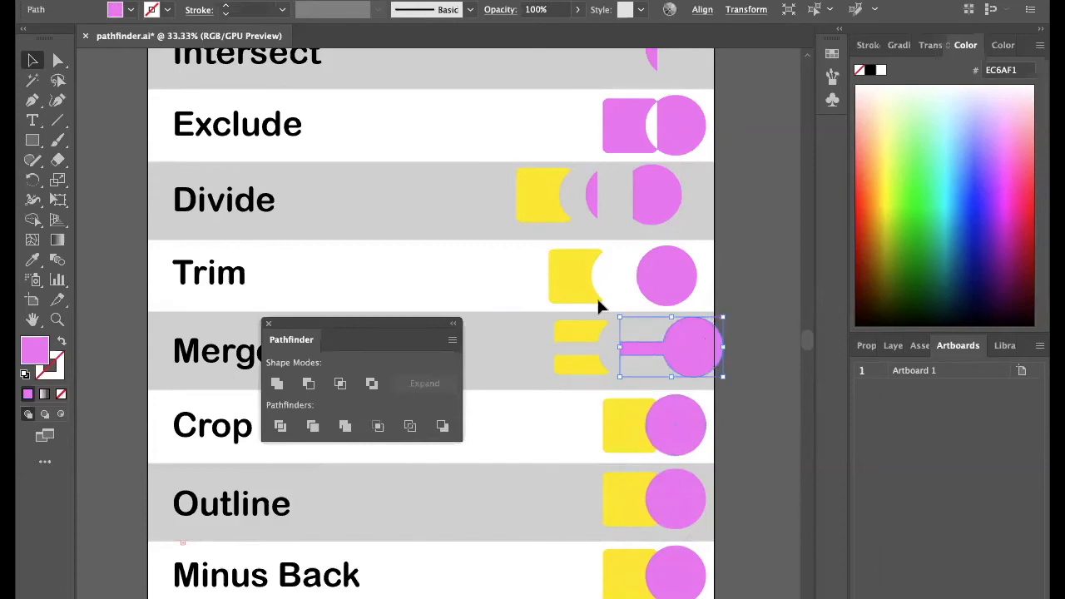
pyautogui.click(750, 450)
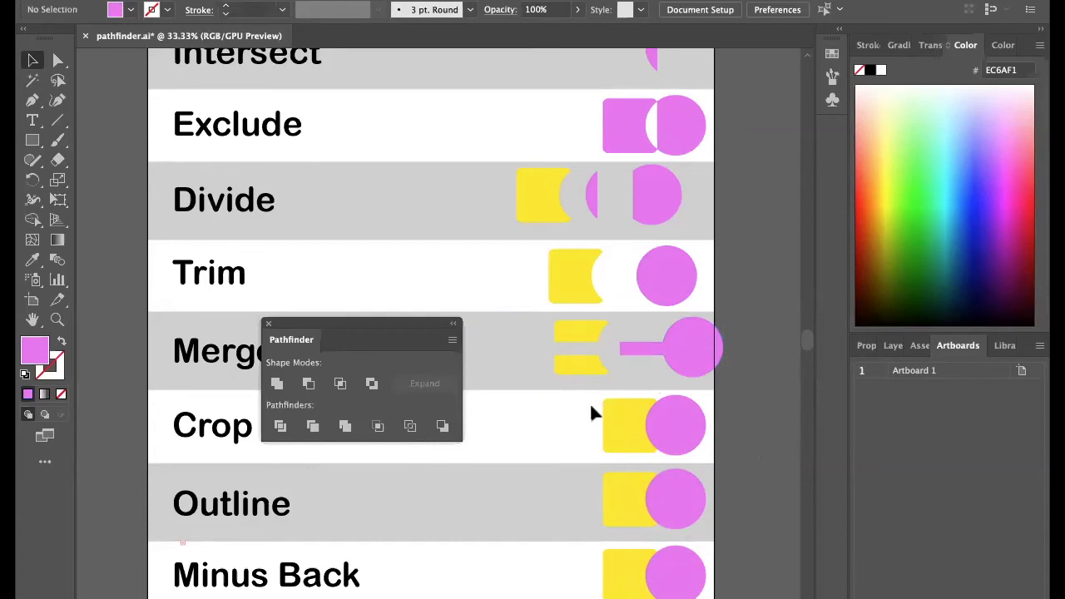
# Step: Apply Crop to the overlapping yellow square and pink circle in the Crop row
pyautogui.moveTo(587, 407); pyautogui.dragTo(736, 462)
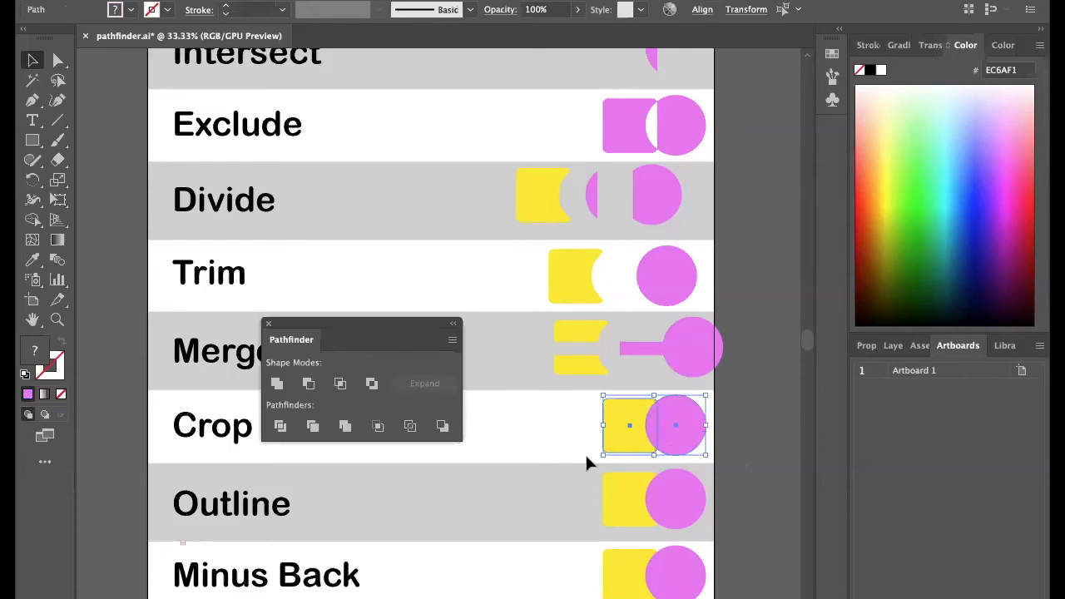
pyautogui.click(379, 427)
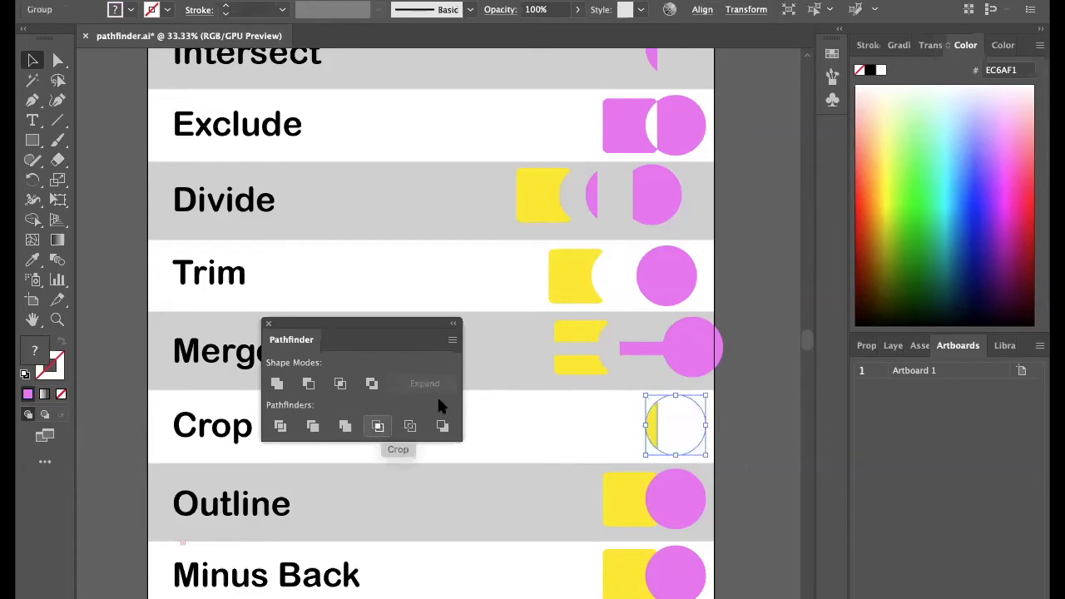
pyautogui.click(783, 388)
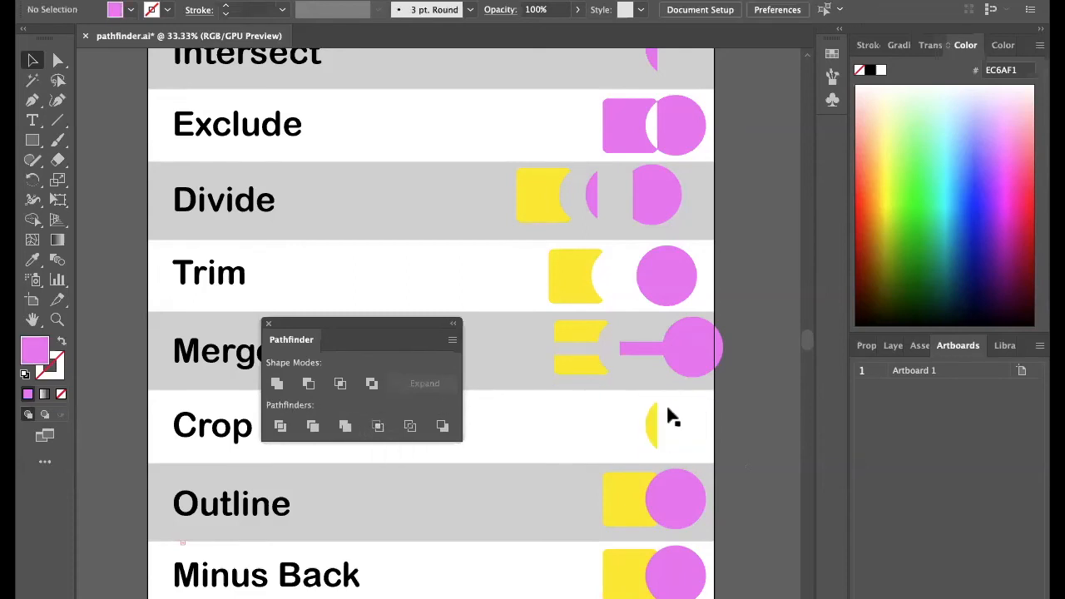
# Step: Give the cropped group in the Crop row a 1 pt pink stroke so its empty circle outline shows
pyautogui.click(653, 436)
pyautogui.scroll(3, 699, 400)
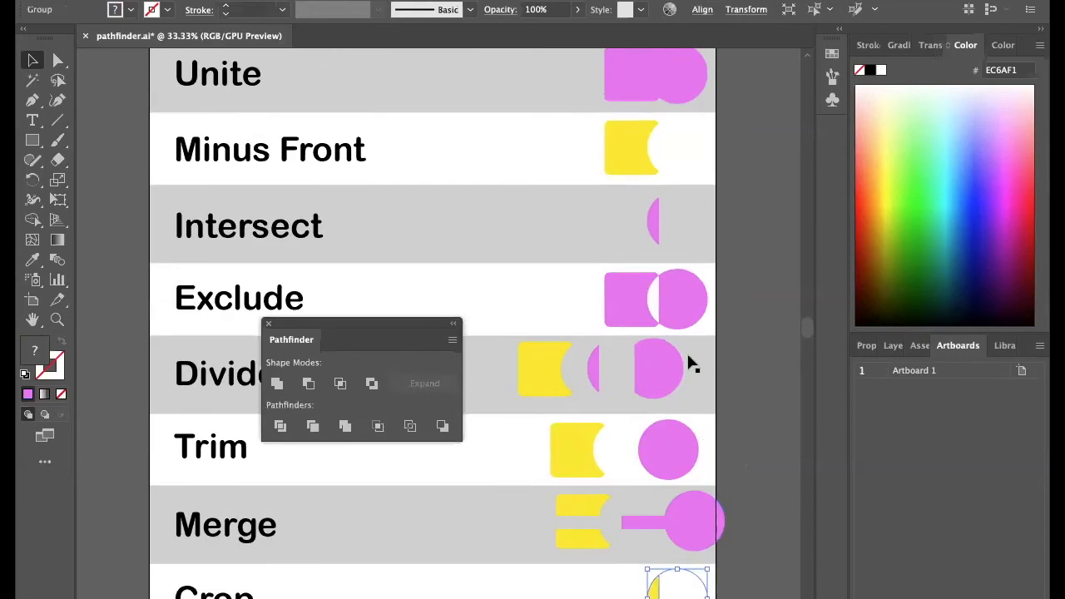
pyautogui.scroll(-3, 736, 337)
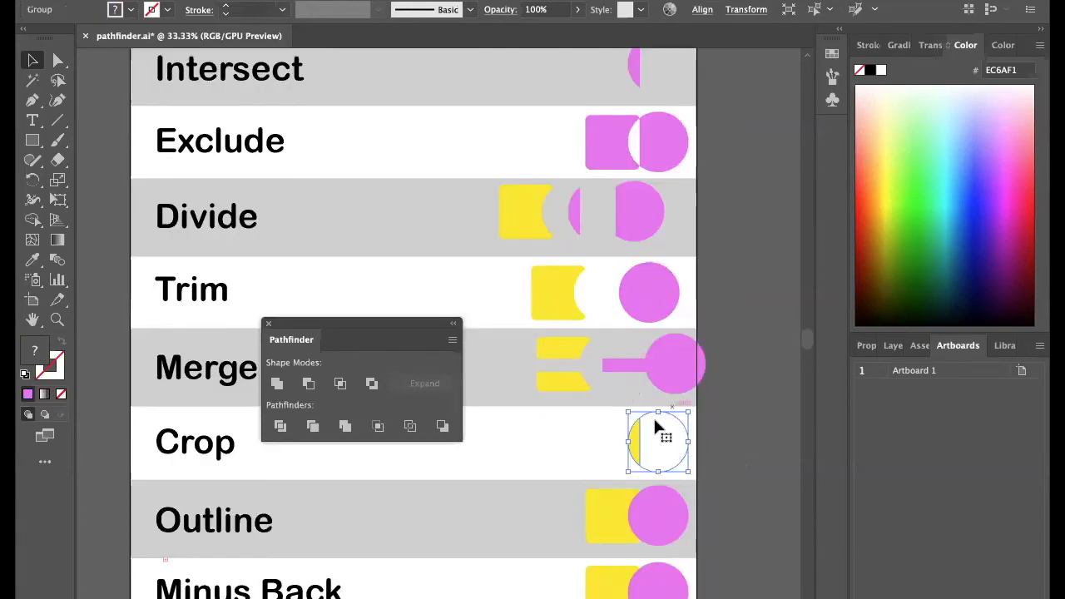
pyautogui.click(688, 429)
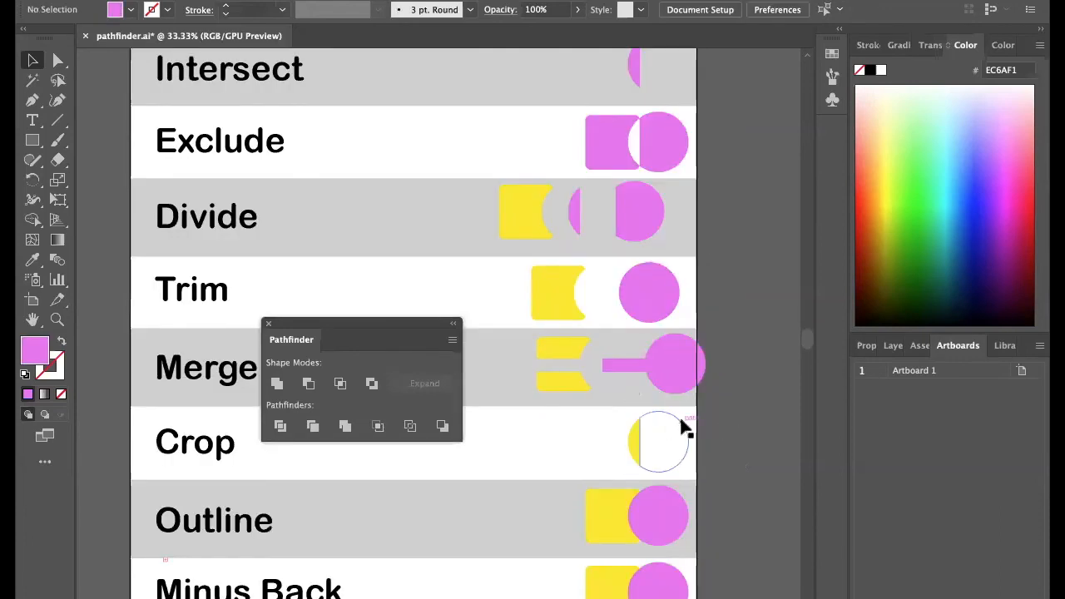
pyautogui.click(681, 430)
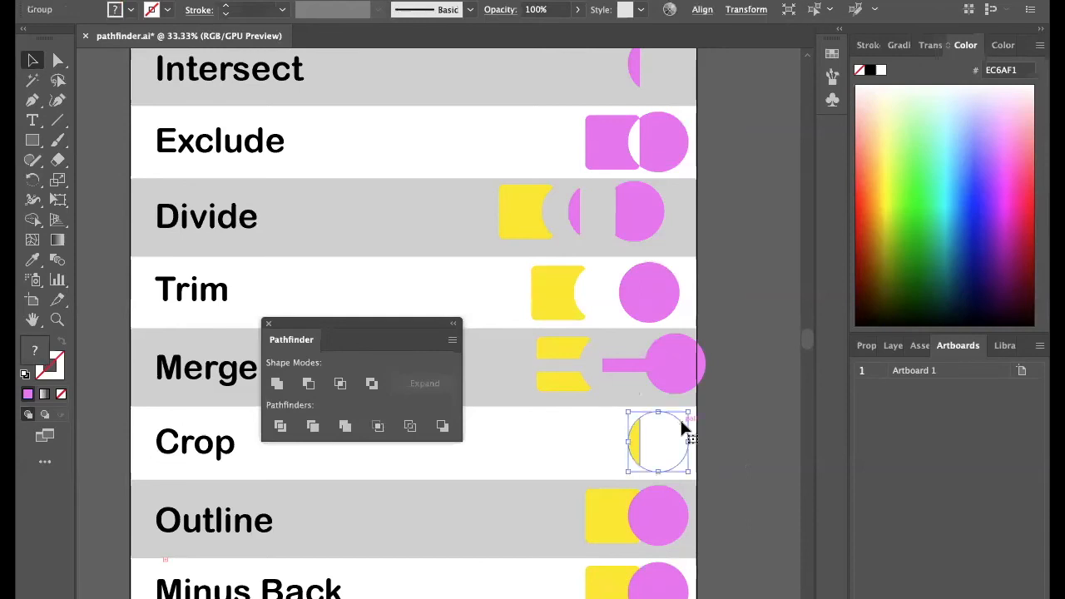
pyautogui.click(27, 395)
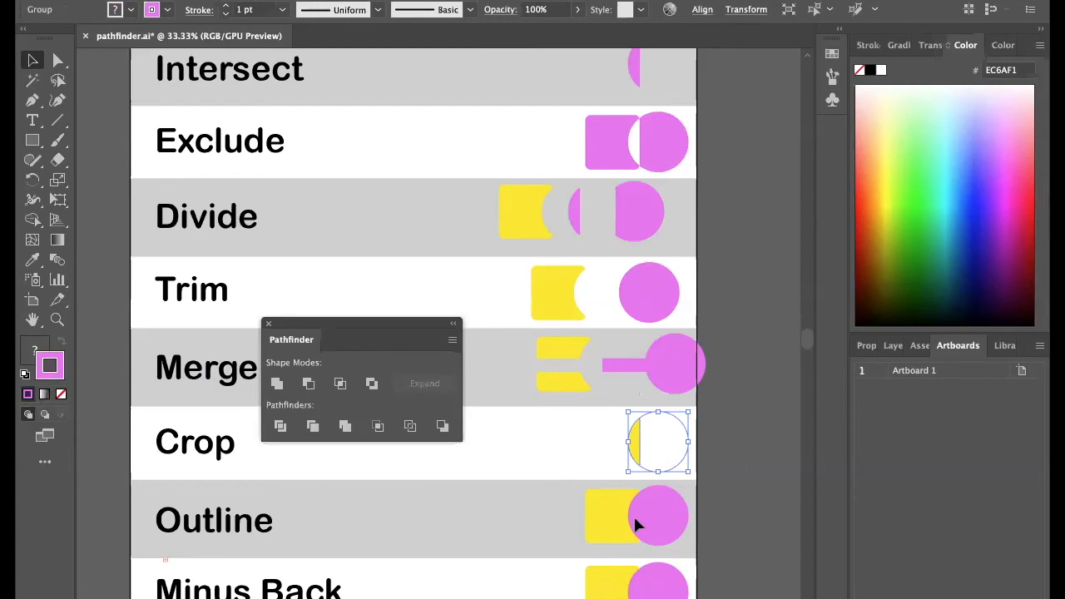
pyautogui.click(746, 435)
# Step: Apply the Outline pathfinder to the yellow square and pink circle in the Outline row
pyautogui.scroll(-1, 694, 514)
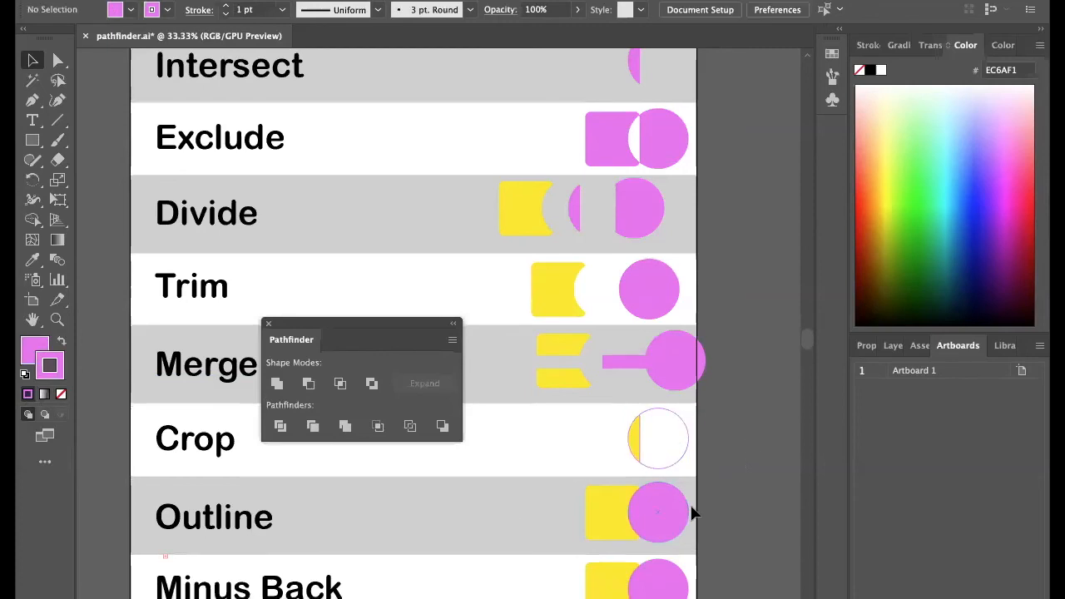
pyautogui.scroll(-3, 694, 514)
pyautogui.moveTo(528, 437); pyautogui.dragTo(687, 474)
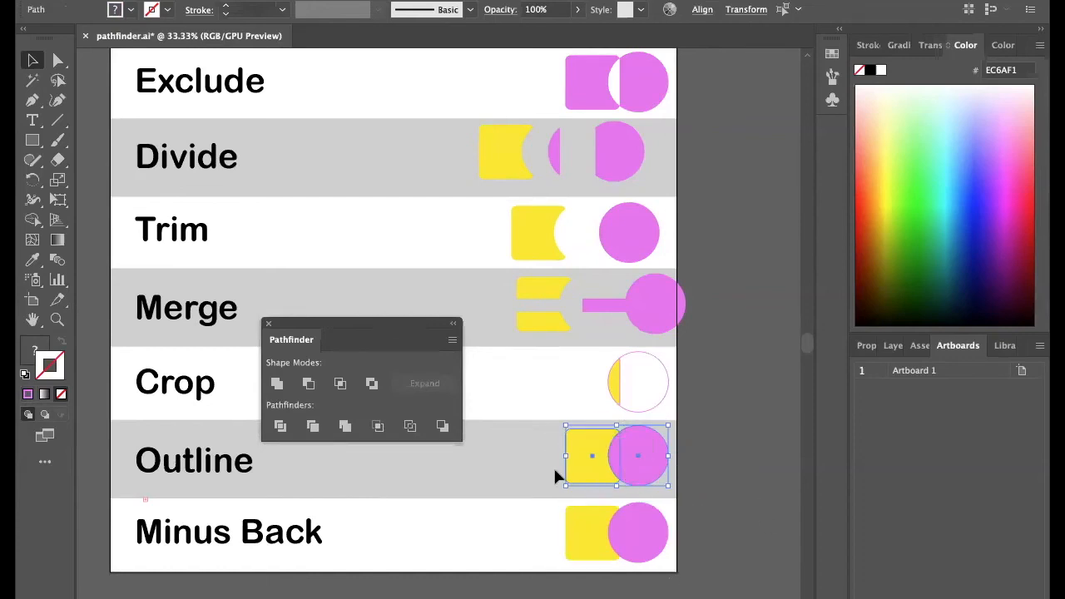
pyautogui.click(442, 426)
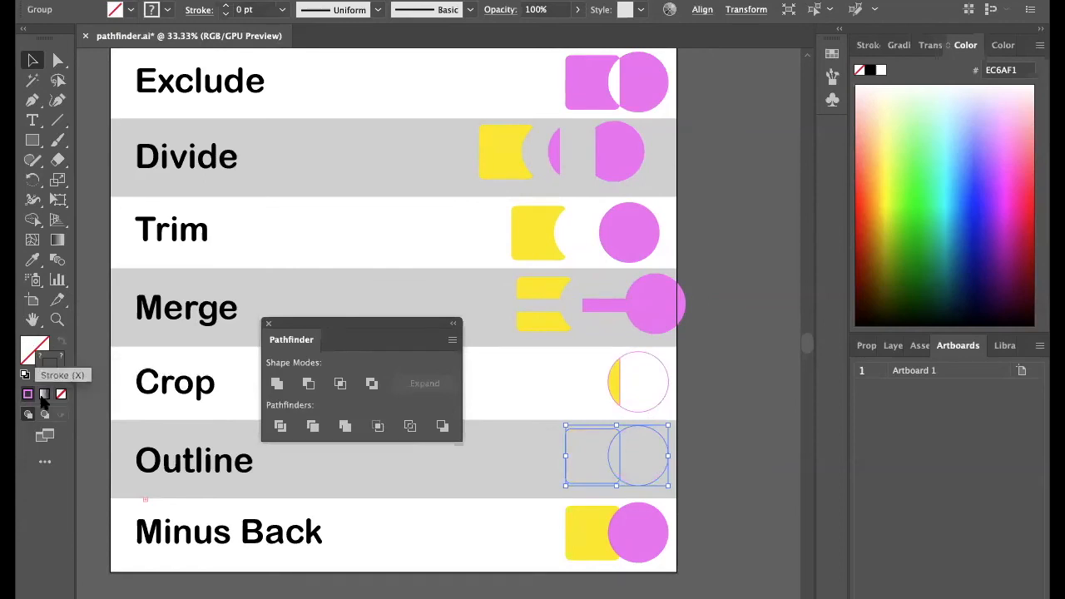
# Step: Set the stroke colour of the outlined paths in the Outline row to dark pink BC0058
pyautogui.doubleClick(55, 370)
pyautogui.click(256, 169)
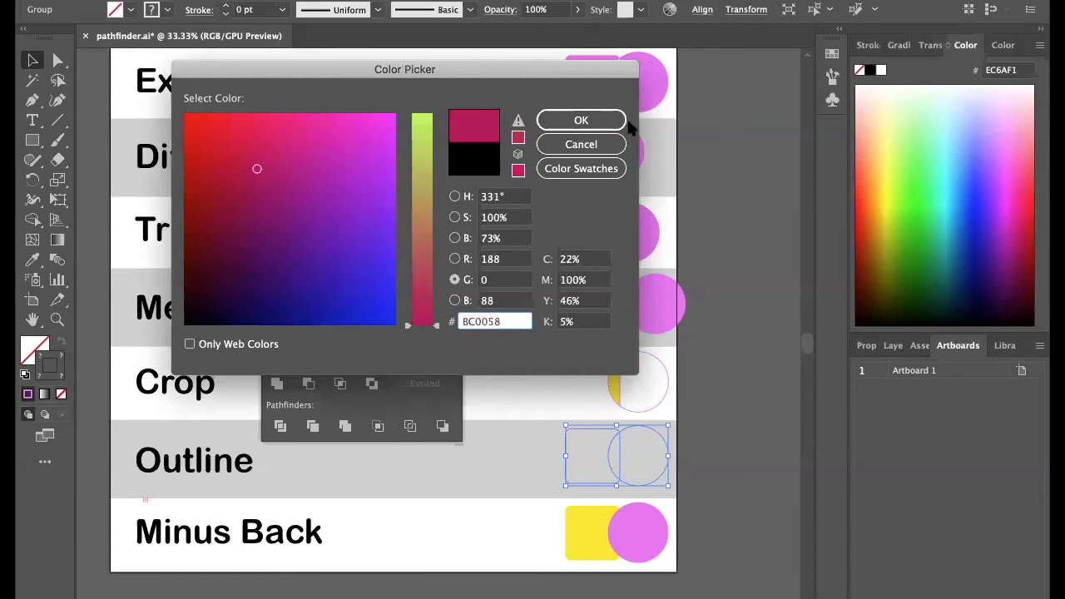
pyautogui.click(620, 123)
pyautogui.click(710, 425)
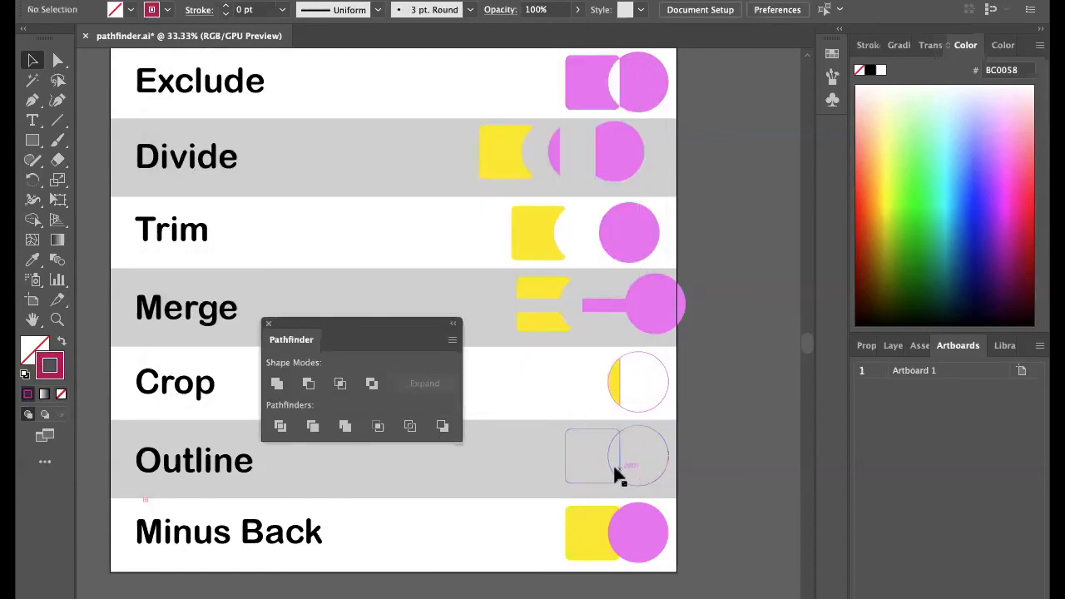
# Step: Apply Minus Back to the yellow square and pink circle in the Minus Back row
pyautogui.scroll(-5, 633, 440)
pyautogui.moveTo(523, 418); pyautogui.dragTo(654, 462)
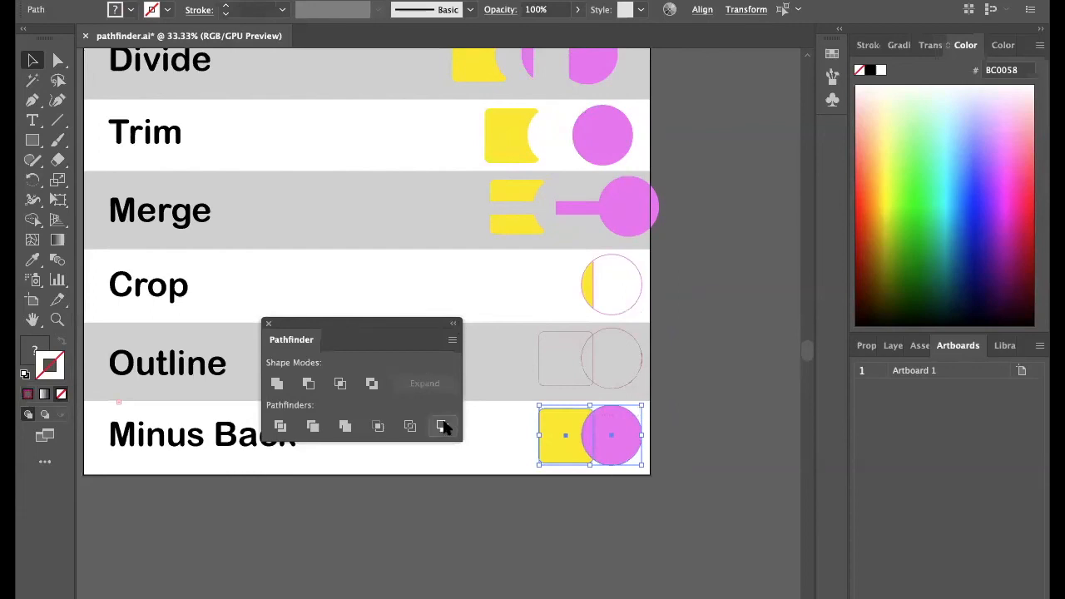
pyautogui.click(442, 425)
pyautogui.click(719, 405)
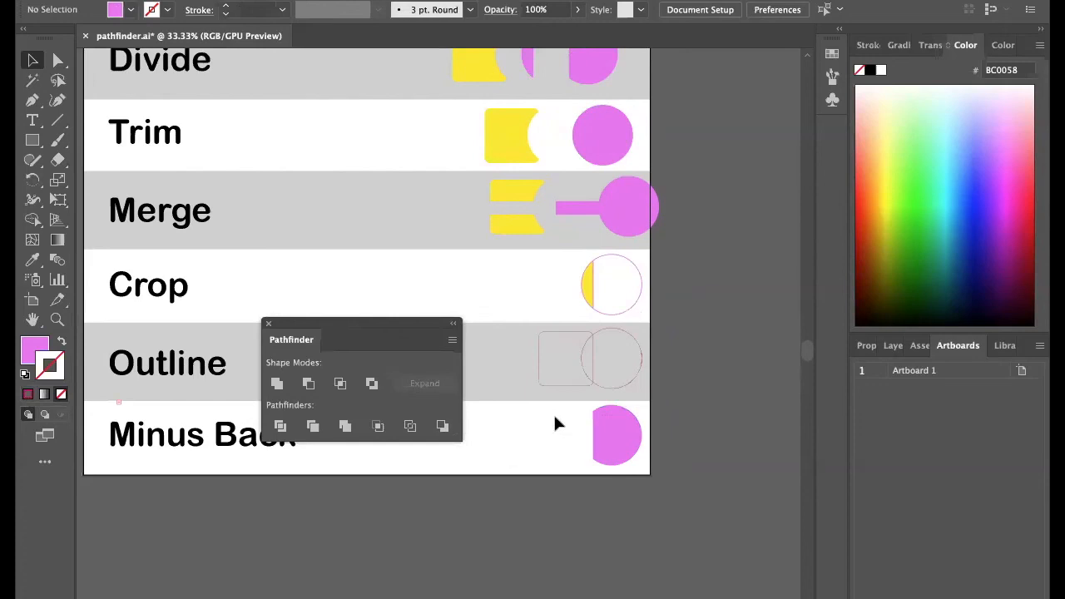
# Step: Review the finished shapes in every row of the artboard, from Unite to Minus Back
pyautogui.scroll(5, 653, 250)
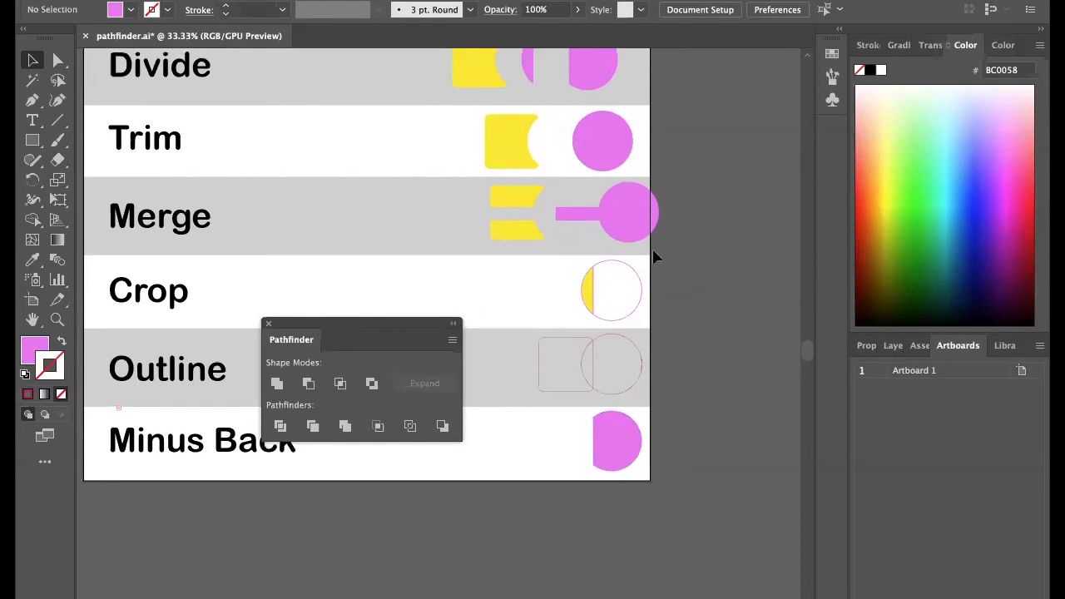
pyautogui.scroll(4, 653, 254)
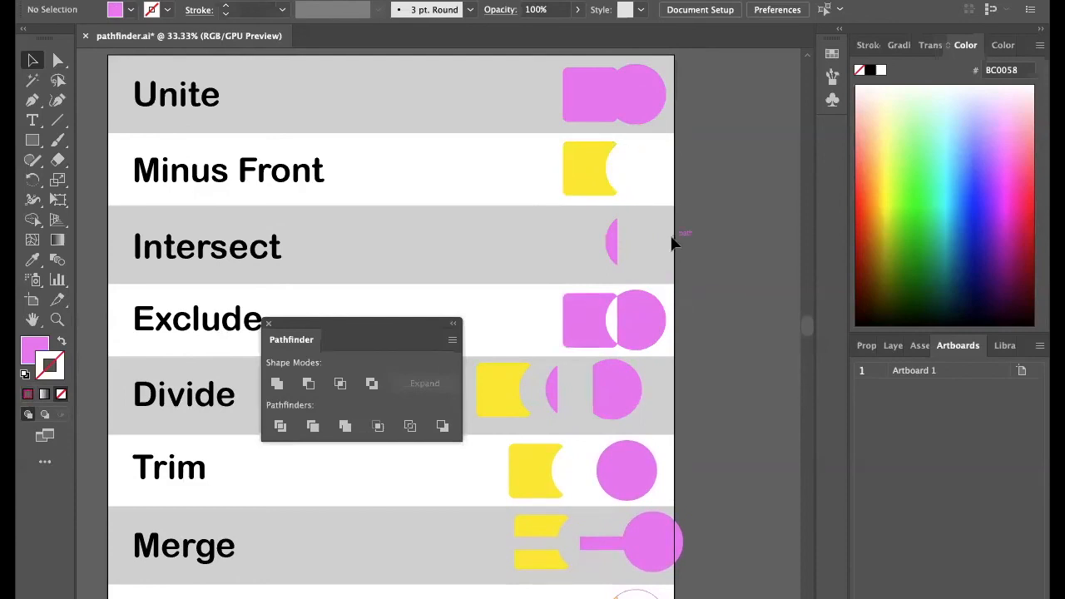
pyautogui.scroll(-7, 675, 242)
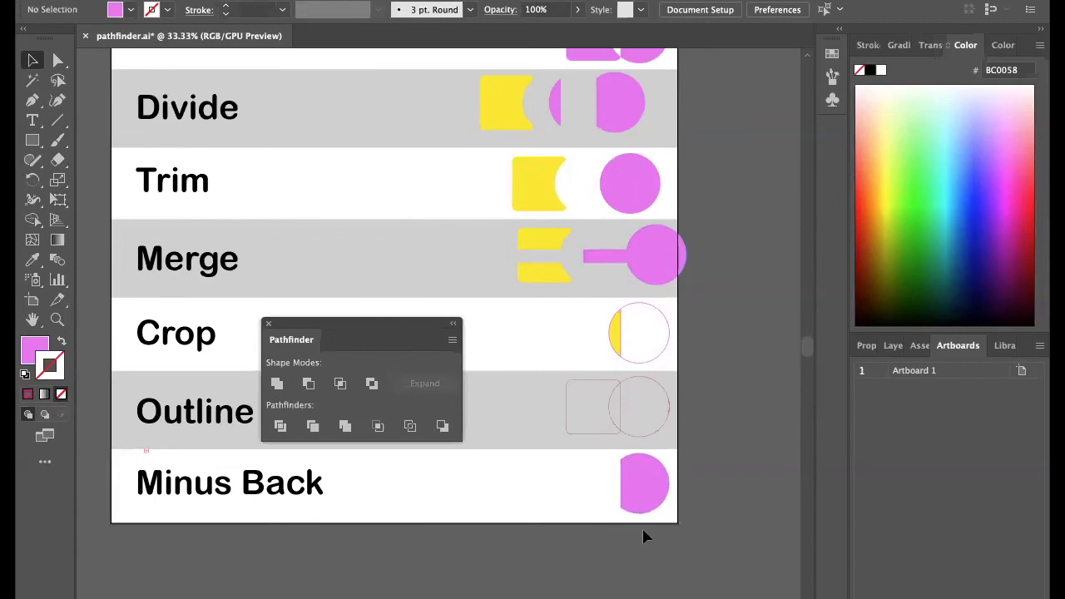
pyautogui.scroll(6, 651, 423)
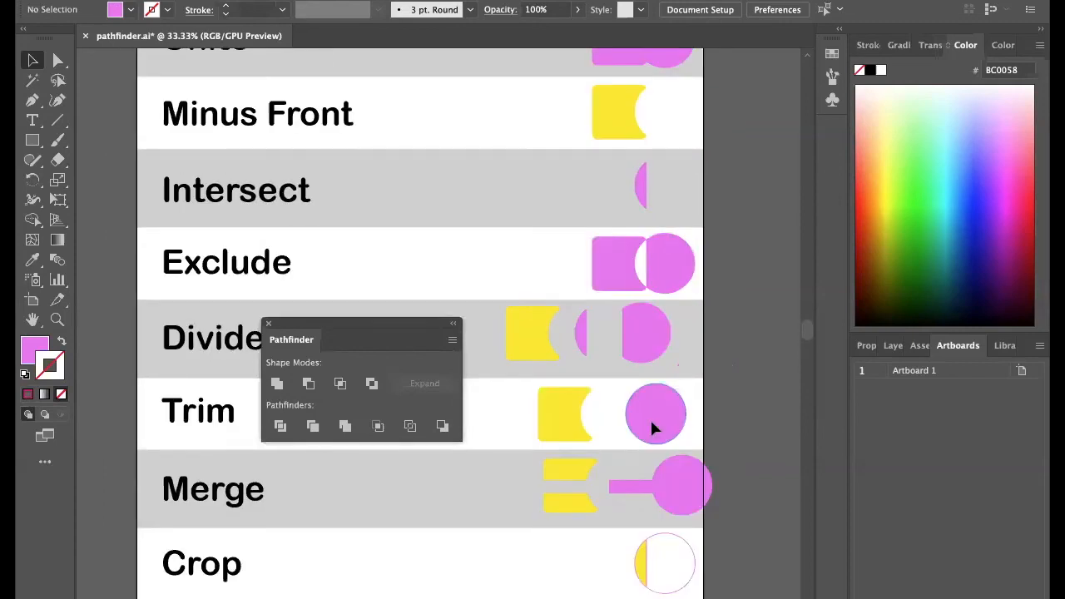
pyautogui.scroll(3, 594, 304)
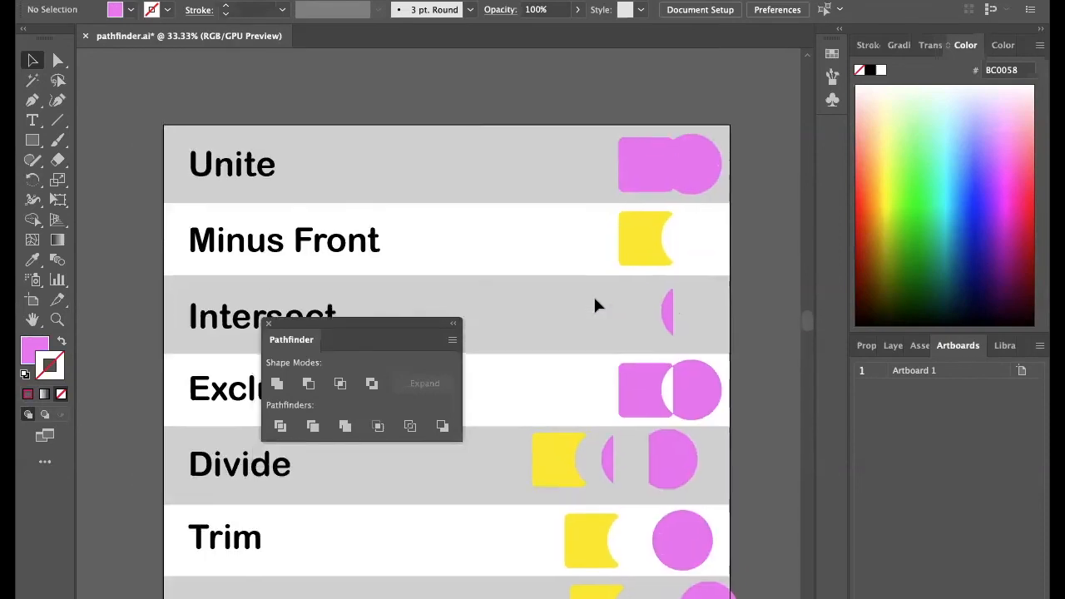